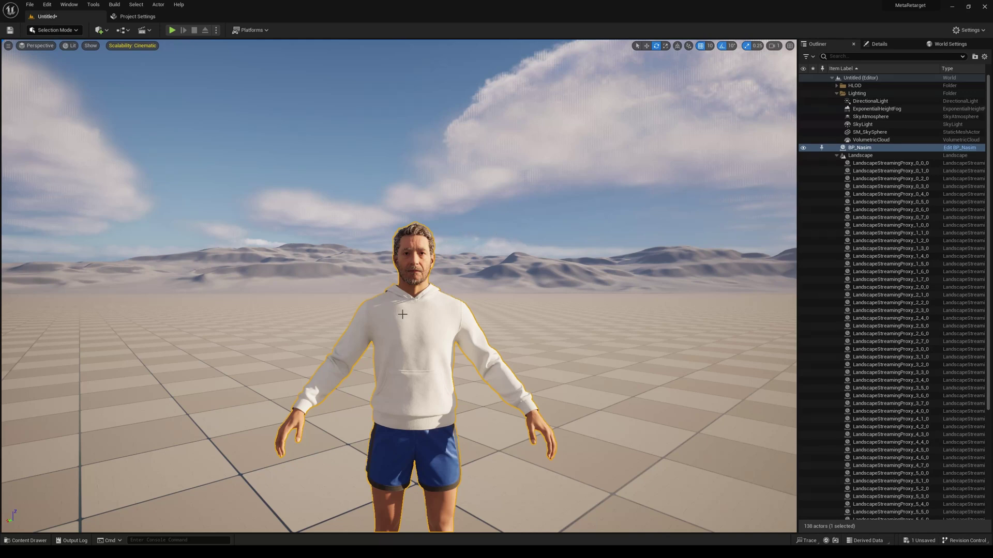
key(s)
mouse_move(436, 243)
right_down()
mouse_move(437, 222)
mouse_move(435, 236)
right_up()
key(w)
key(s)
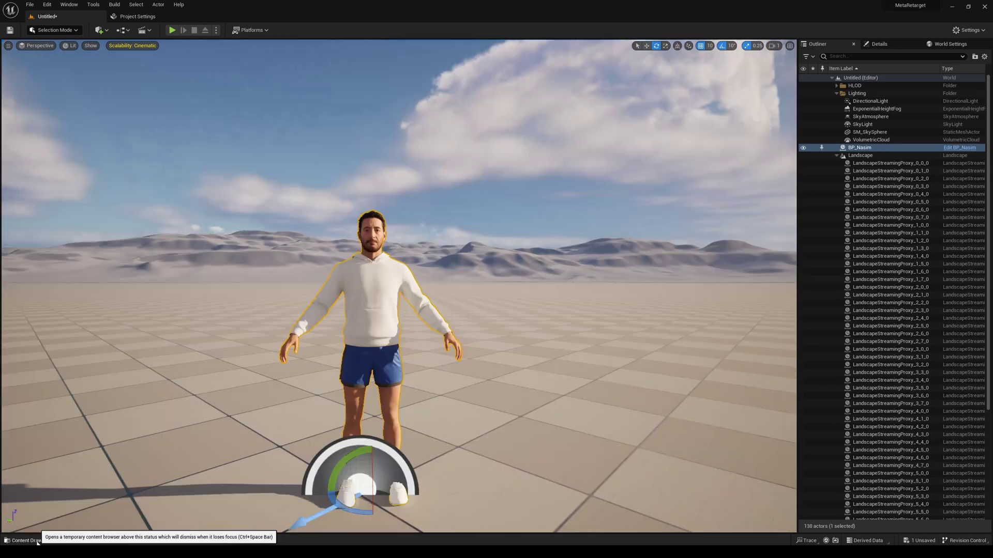
Add the Third Person blueprint content pack to the project, and close the extra content browser window and the add-content dialog
click(34, 540)
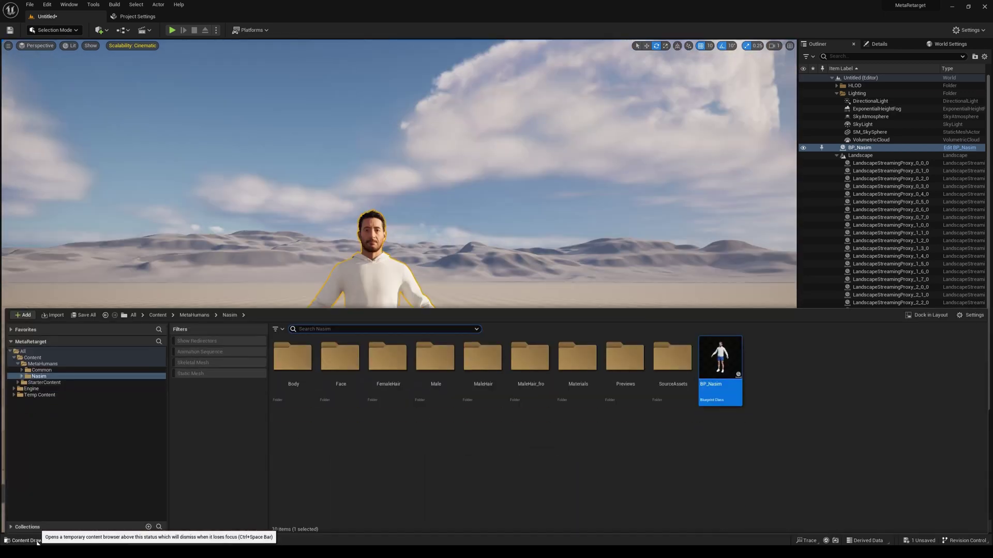
click(31, 317)
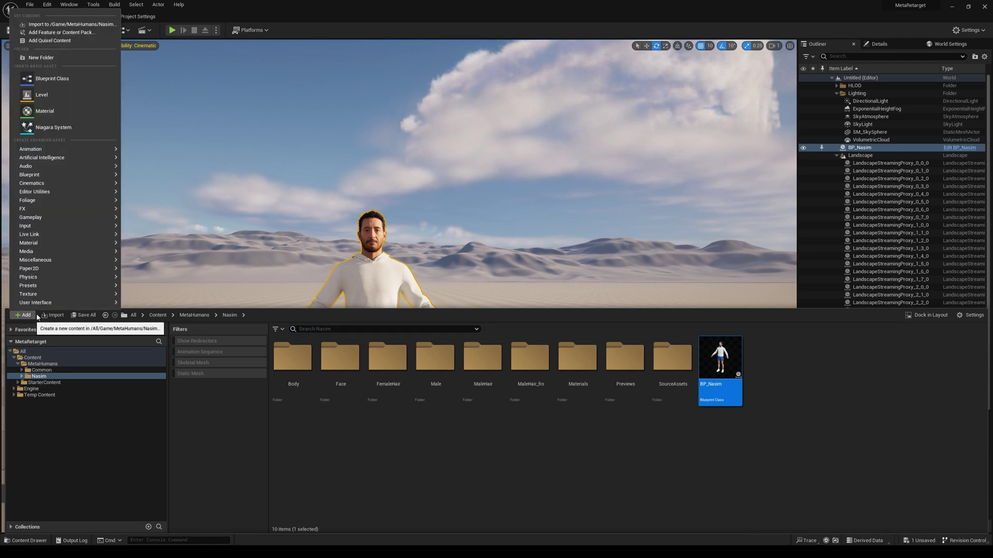
click(58, 32)
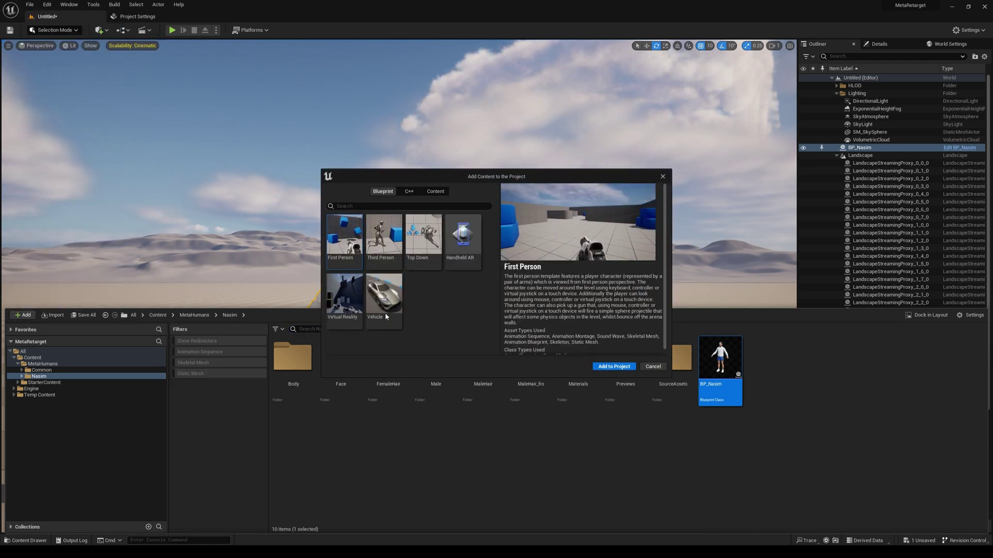
click(389, 243)
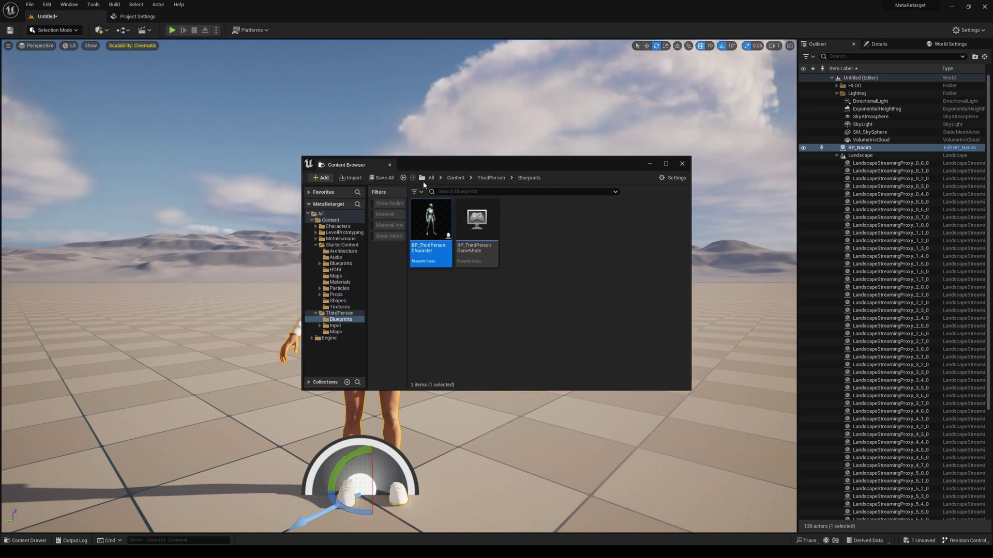
drag(462, 164, 370, 163)
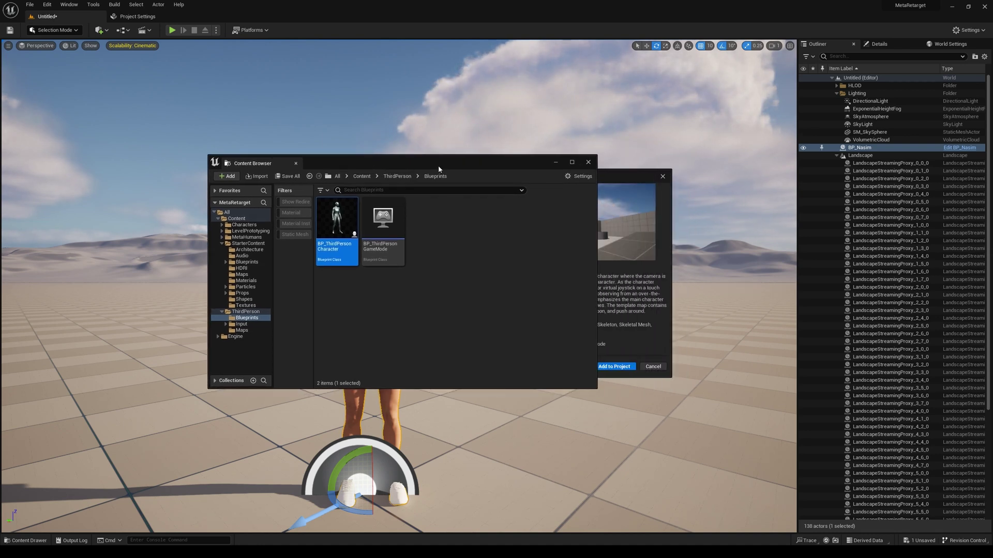
drag(439, 168, 411, 168)
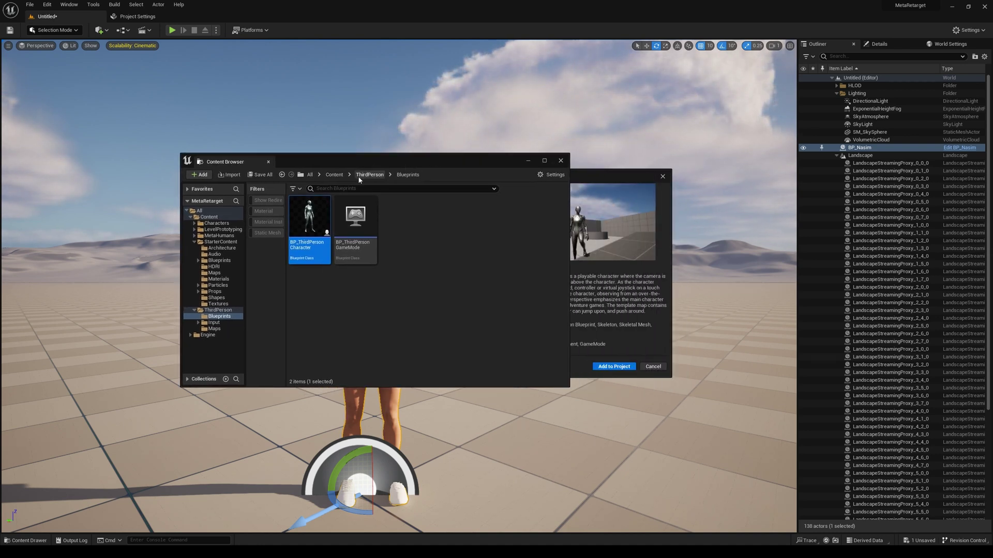
drag(437, 160, 430, 164)
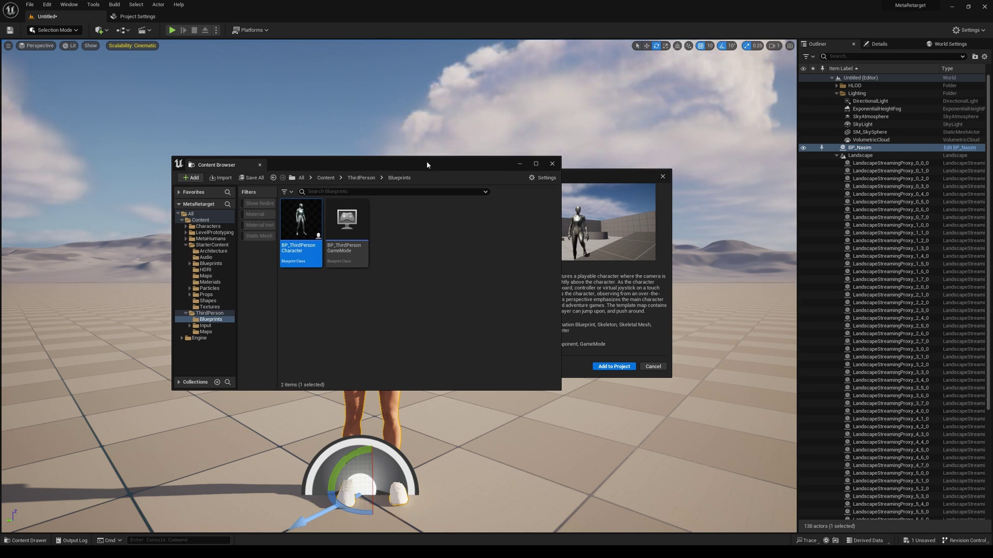
drag(427, 164, 450, 201)
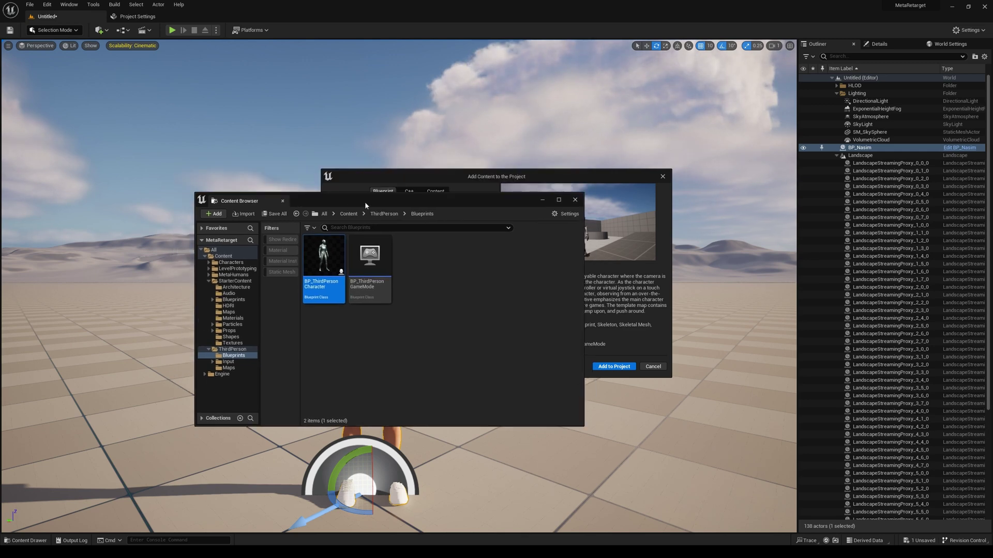
click(574, 200)
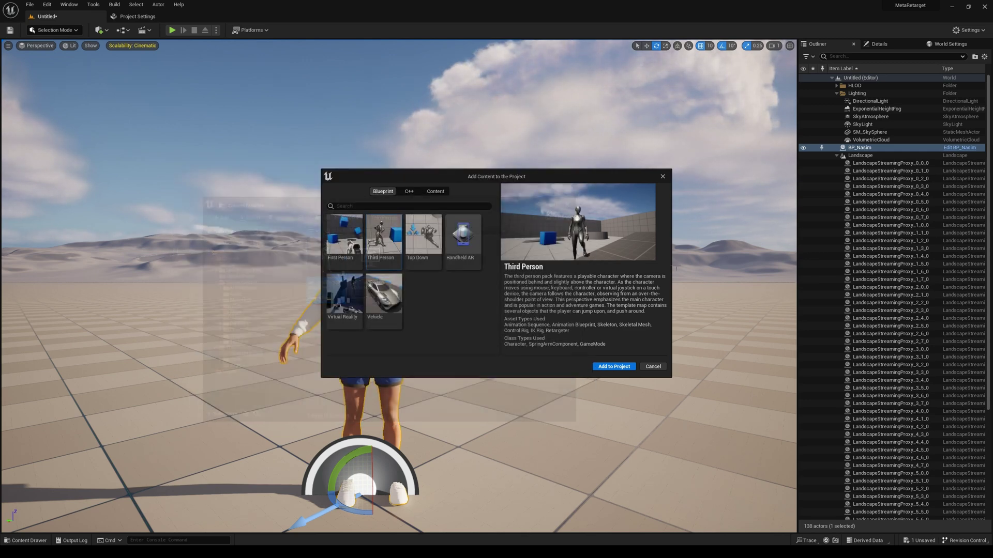
click(663, 177)
Open the RTG_Mannequin IK retargeter from the Characters > Mannequins > Rigs content folder
click(28, 540)
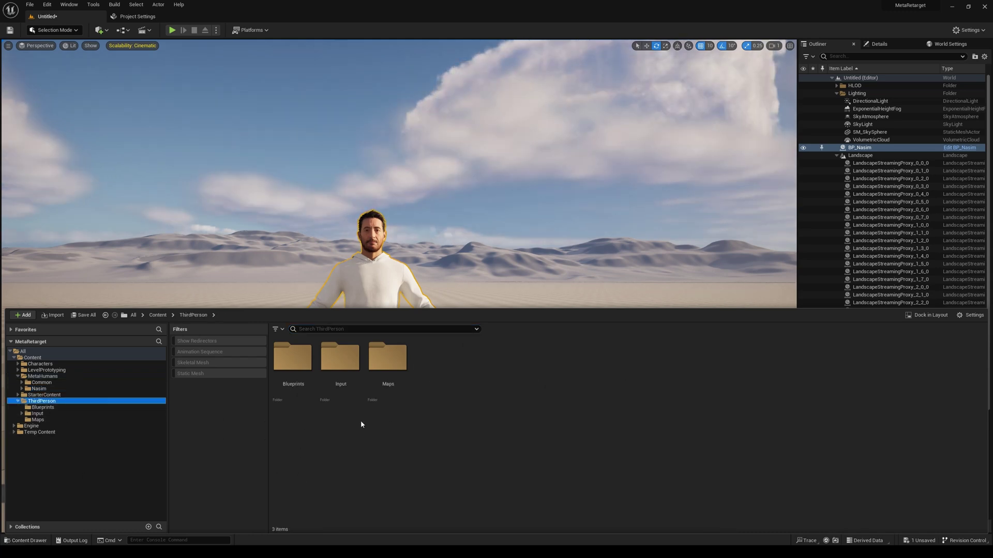
click(54, 364)
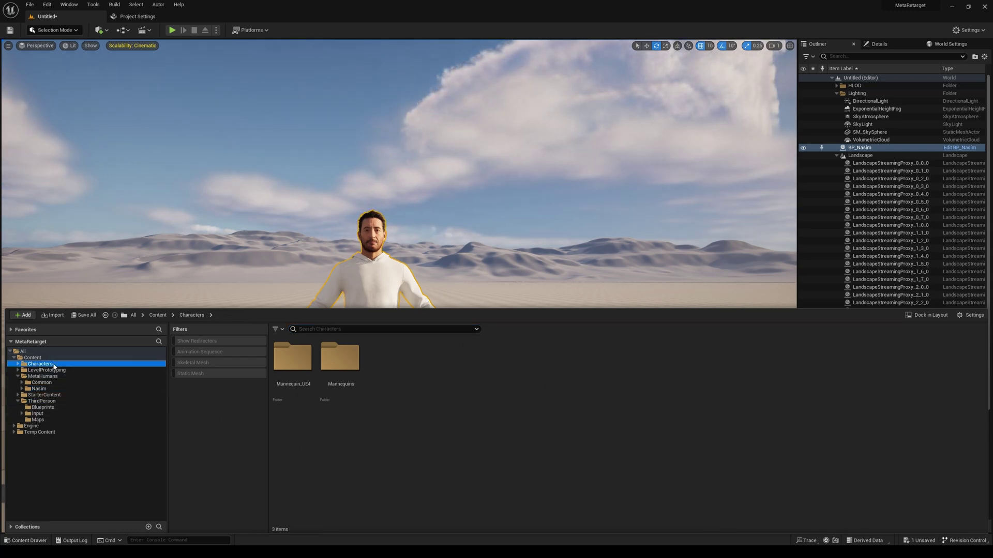
double_click(334, 377)
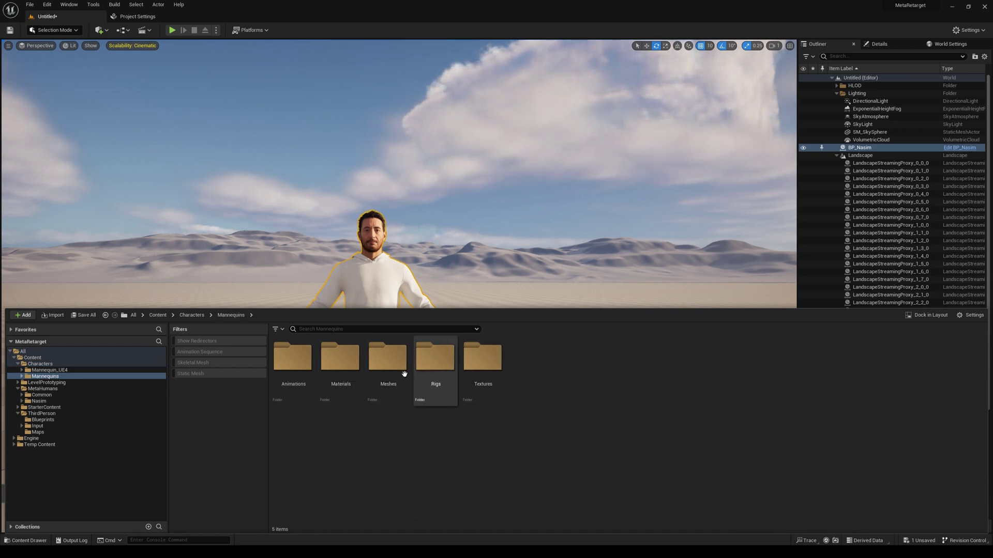
double_click(444, 377)
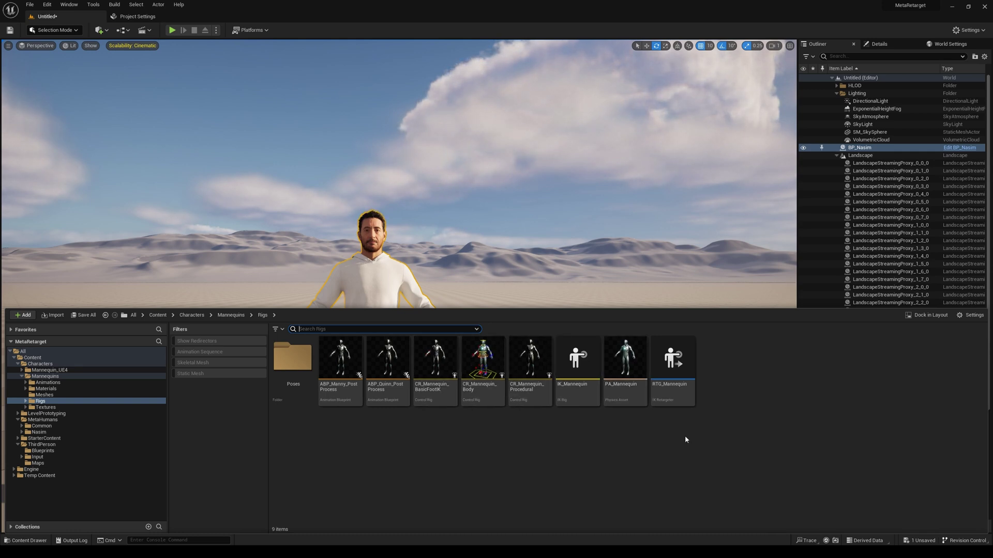
click(676, 386)
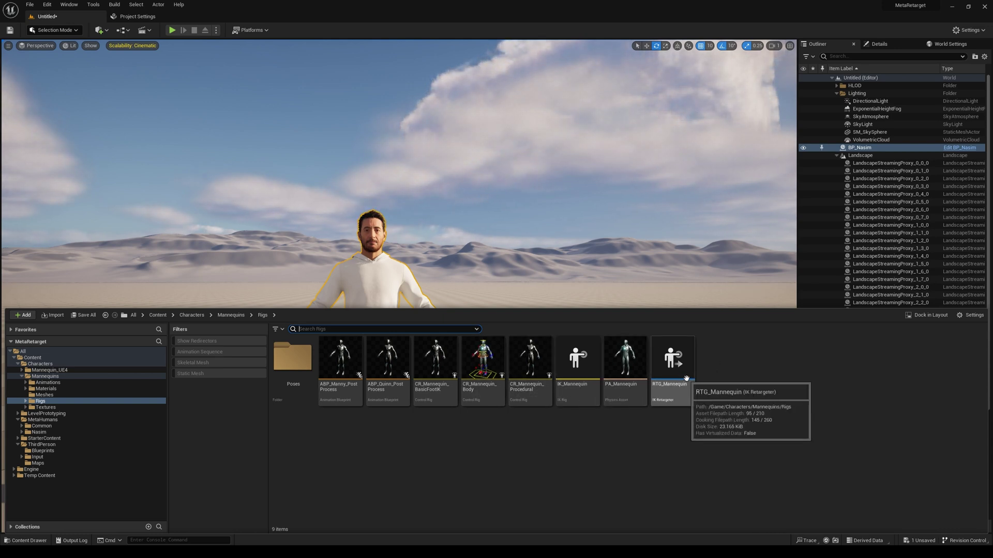
click(679, 392)
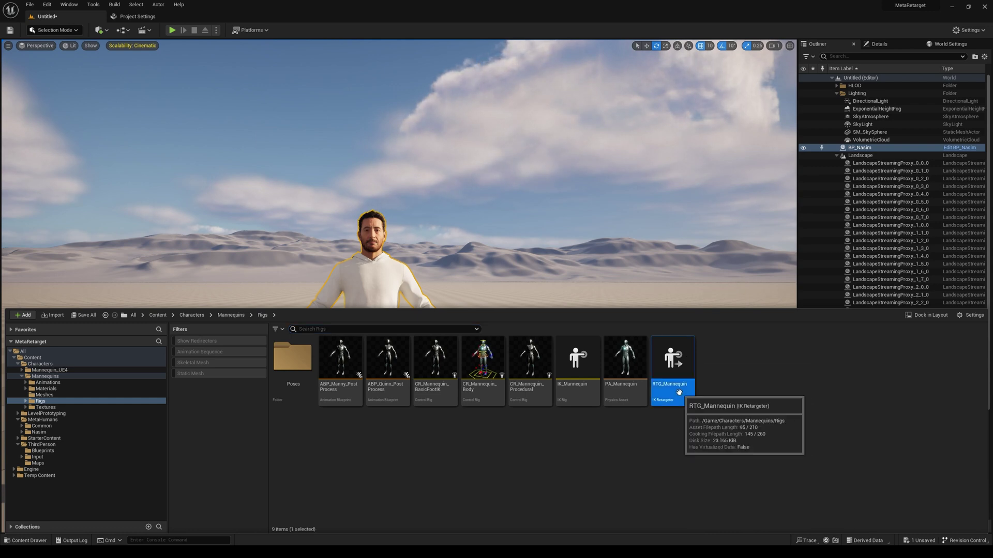
double_click(679, 392)
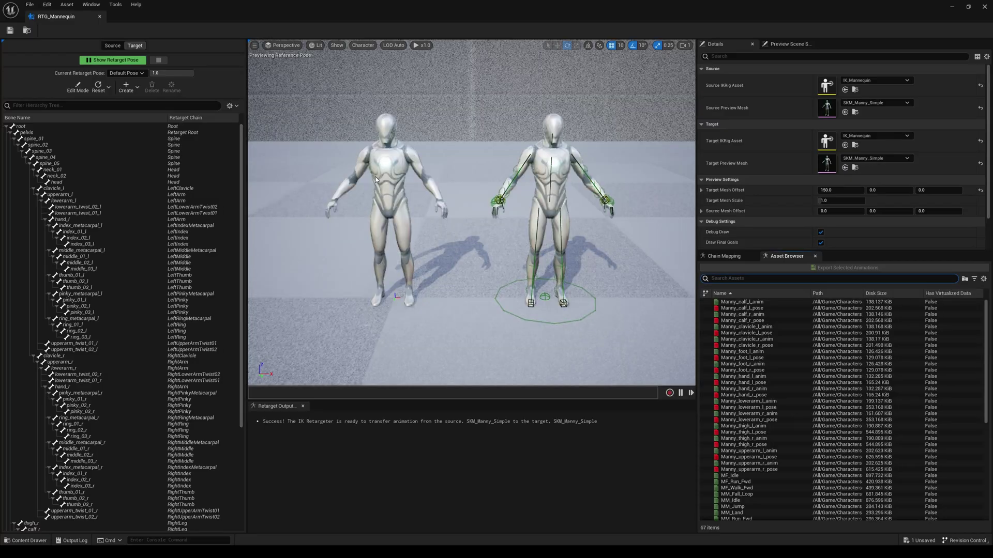
right_drag(521, 191, 512, 133)
key(s)
key(w)
key(s)
key(w)
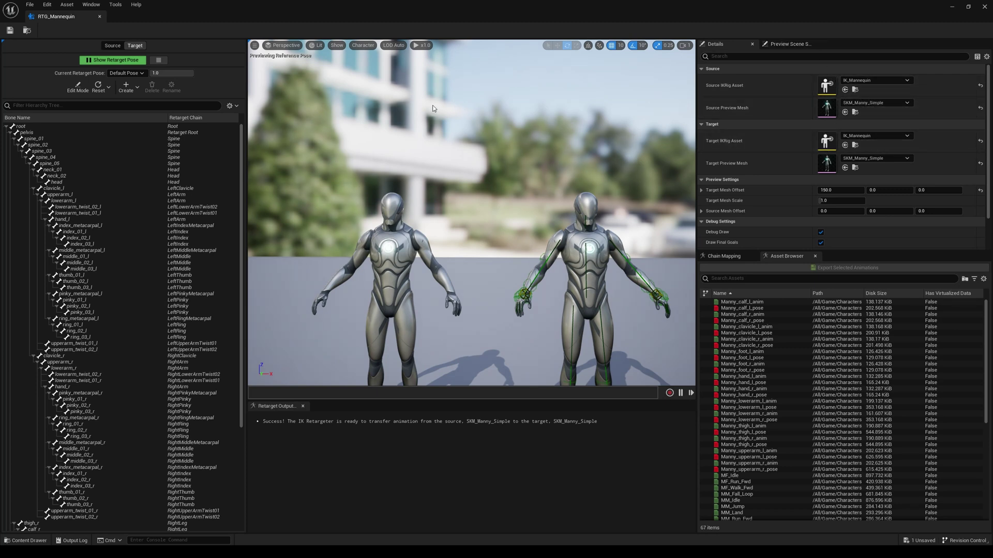
Search the MetaHumans > Common content folder for "ik" and select the IK_metahuman rig
click(26, 541)
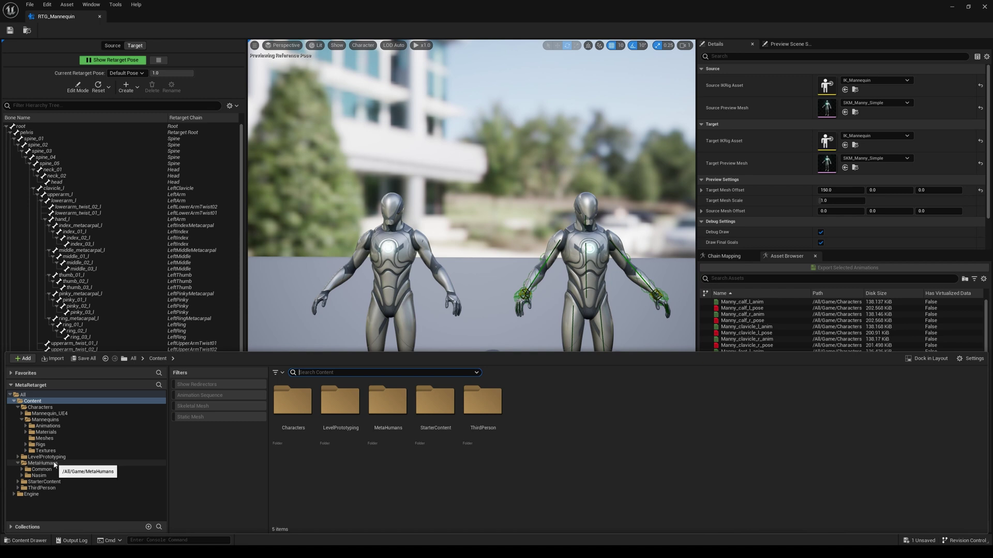
click(55, 464)
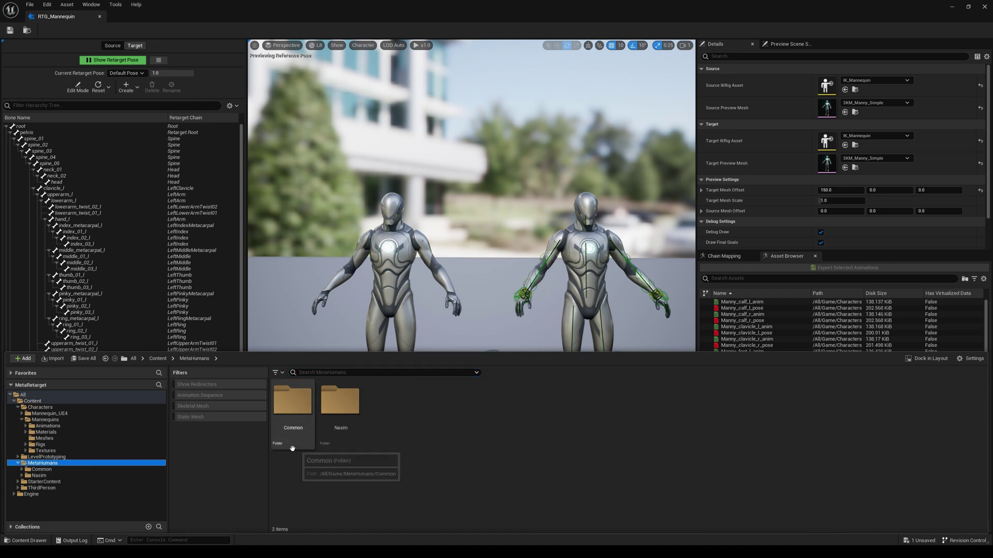
double_click(292, 403)
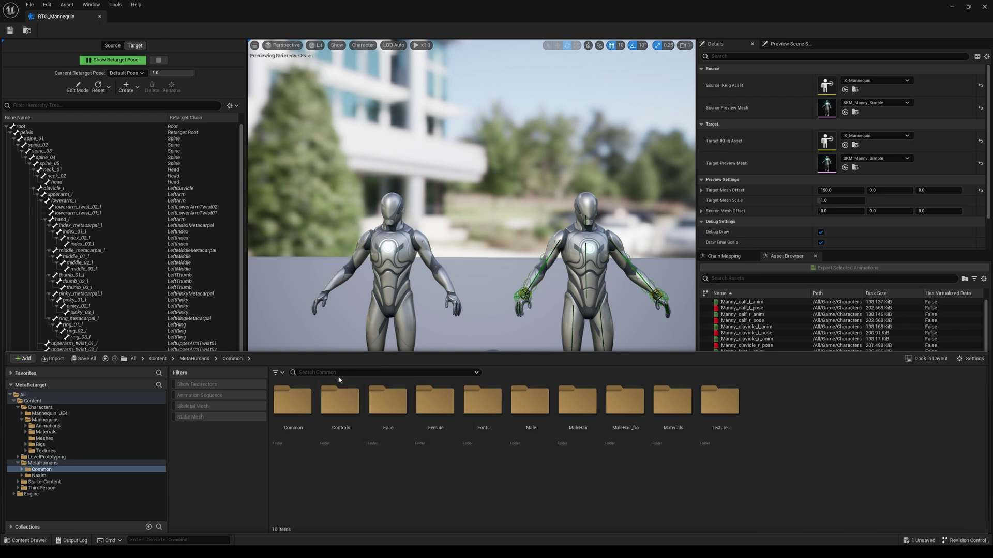
text(i)
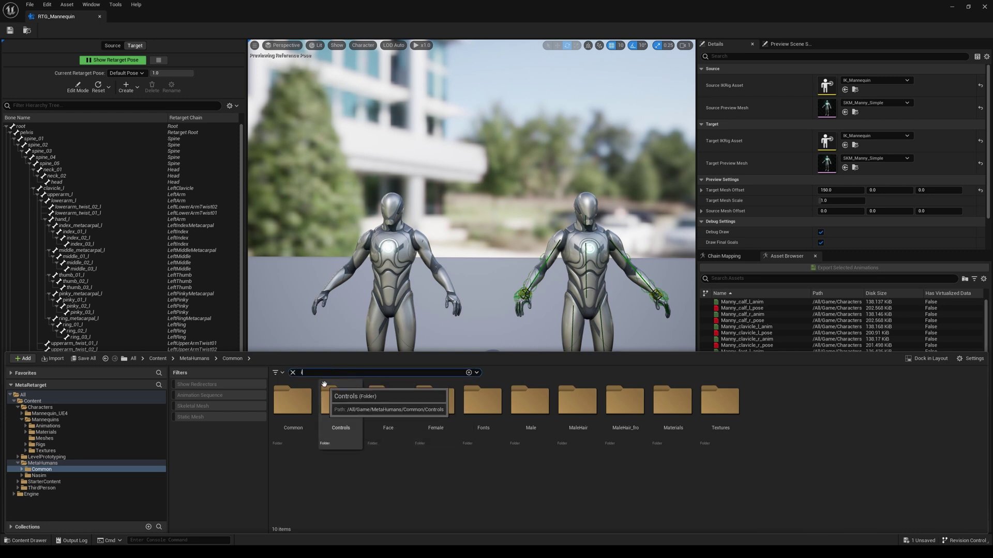
text(k)
click(393, 420)
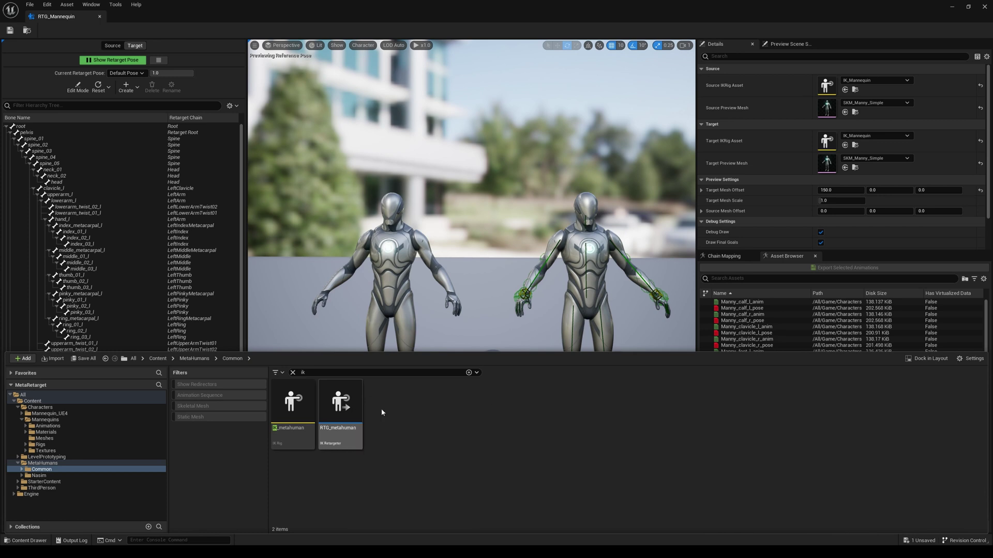
mouse_move(324, 419)
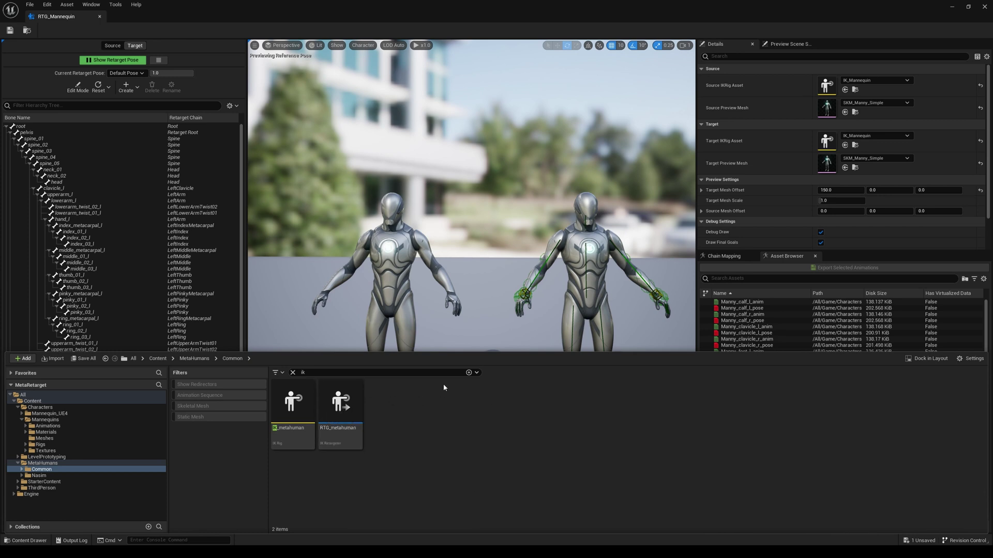
click(272, 423)
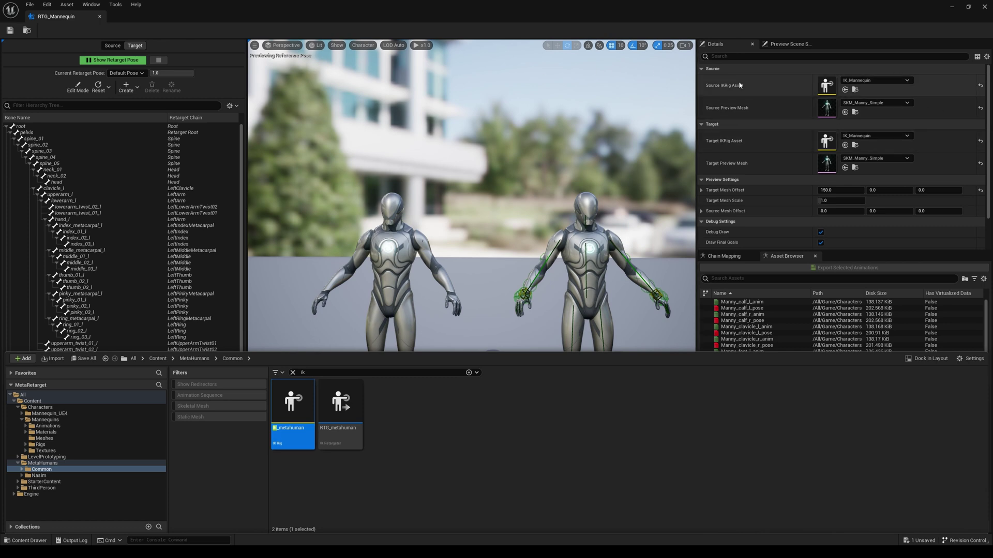
Set the retargeter's Target IKRig Asset to IK_metahuman and frame both preview characters
click(901, 137)
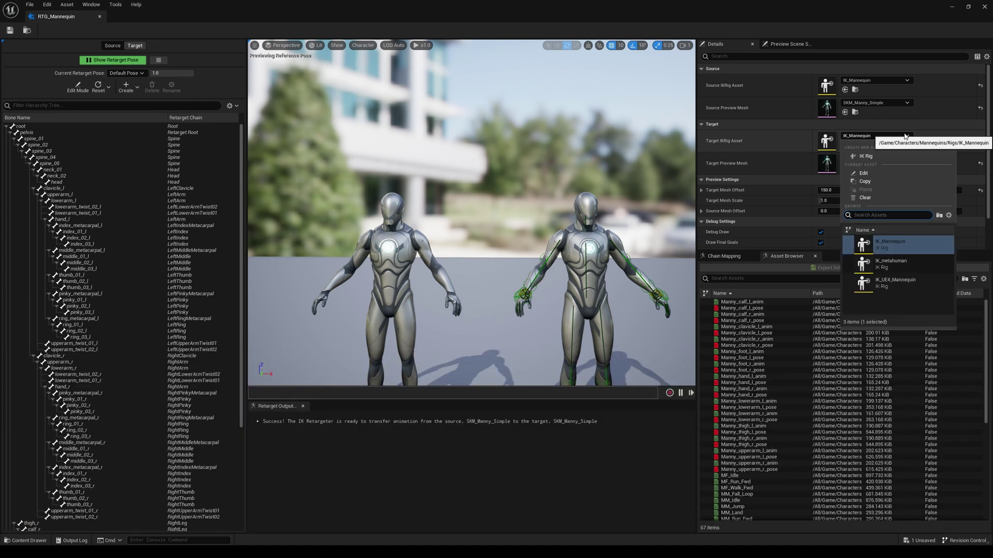
click(908, 259)
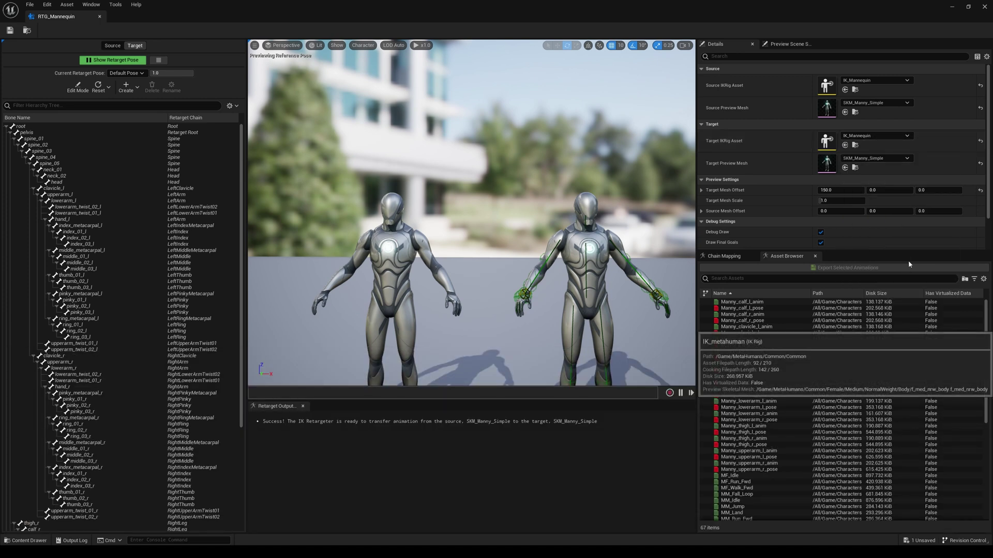
scroll(594, 241, down, 4)
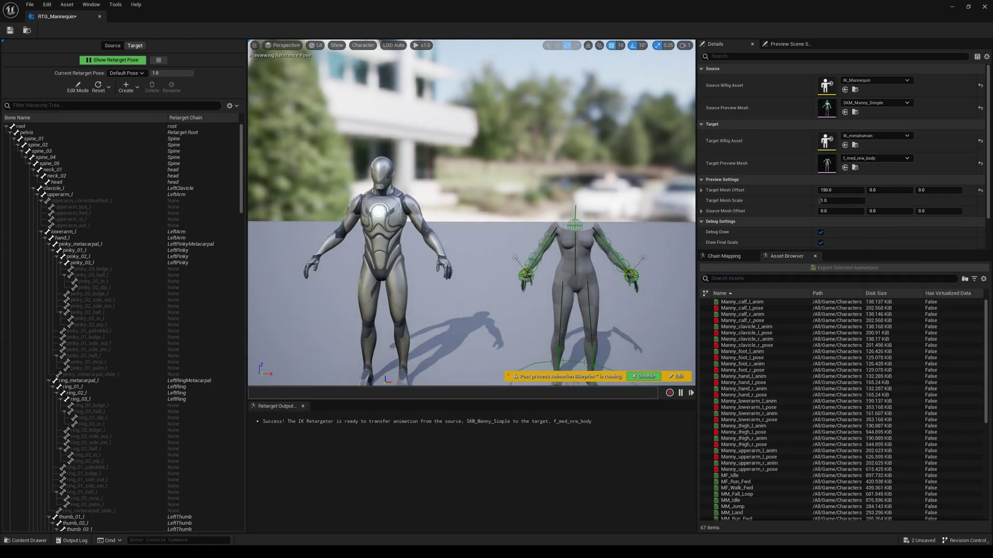
key(w)
key(d)
mouse_move(578, 228)
right_down()
mouse_move(569, 243)
mouse_move(595, 221)
right_up()
key(a)
key(s)
key(w)
key(s)
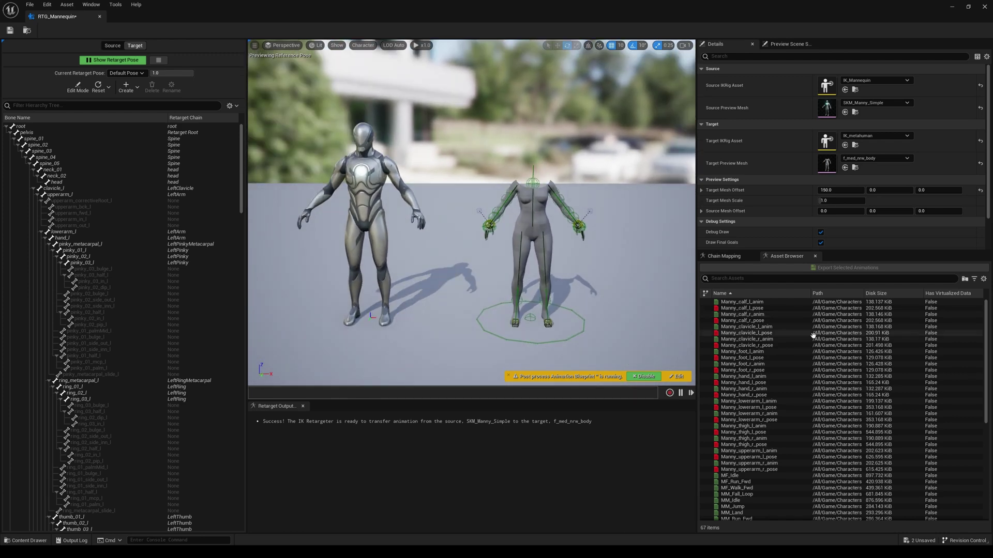
Preview the MF_Idle animation on the source mannequin and the MetaHuman target body, comparing both from several angles
click(727, 476)
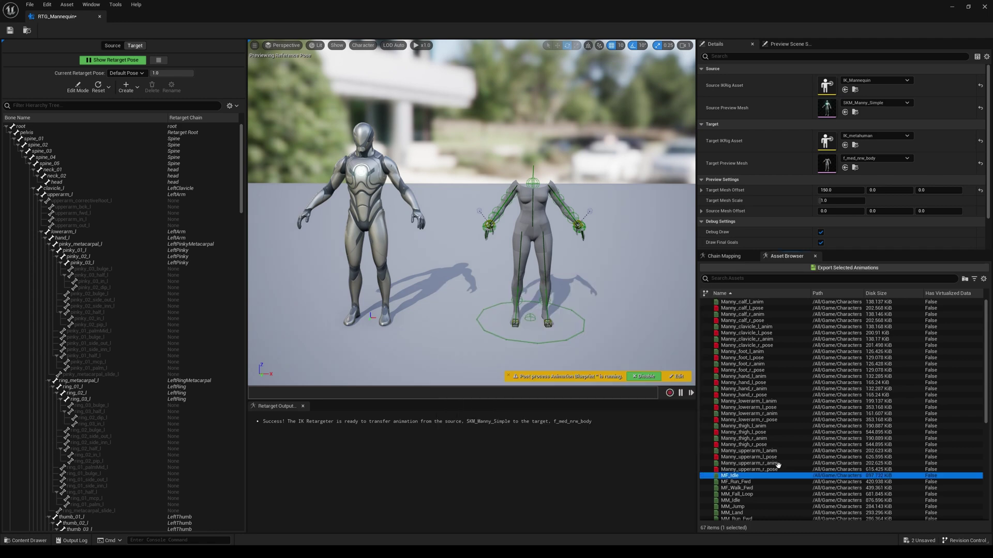
double_click(755, 478)
key(a)
key(w)
right_drag(472, 217, 520, 194)
key(s)
key(s)
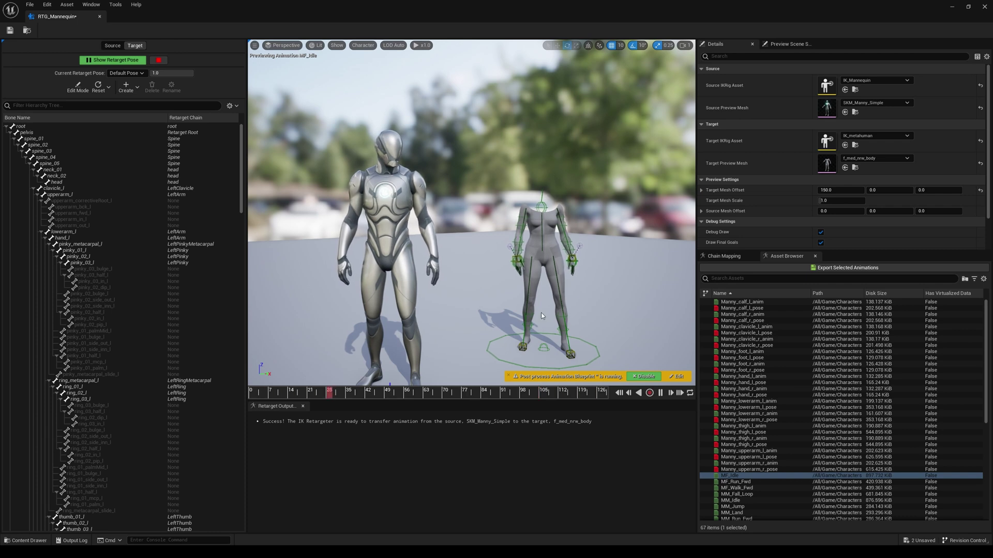
right_drag(472, 212, 441, 206)
key(d)
right_drag(495, 263, 467, 262)
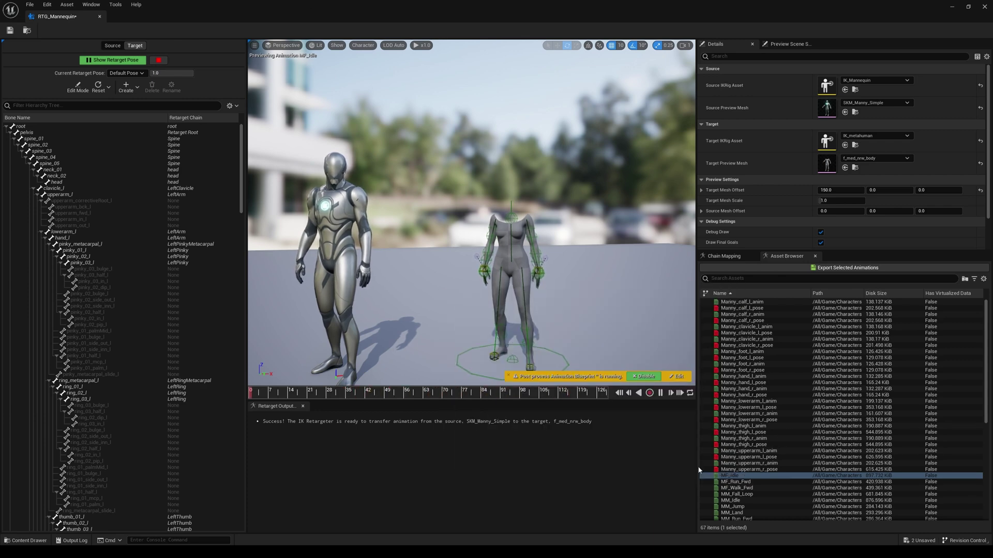
Start exporting the selected MF_Idle animation and create a Cinematics folder under Content in the export path tree
mouse_move(746, 476)
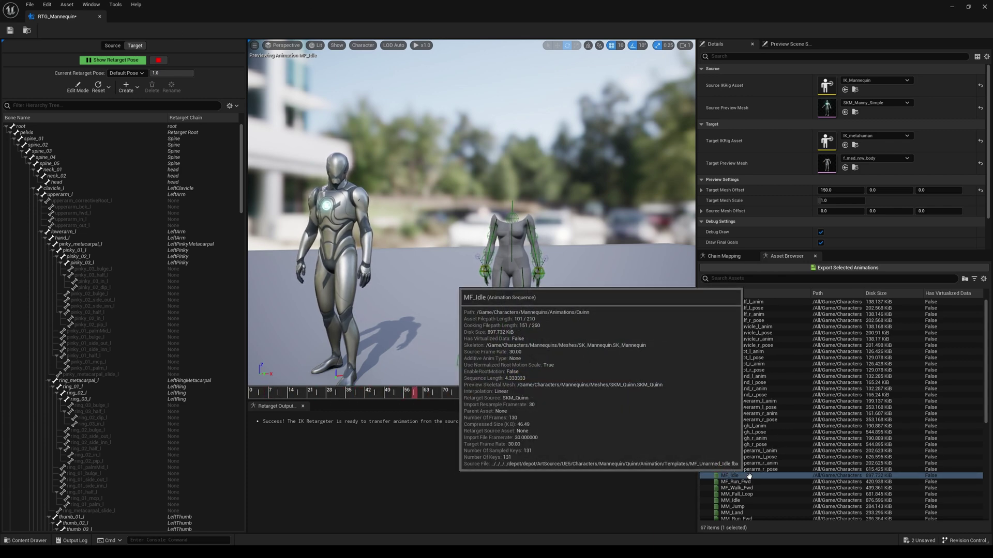
scroll(743, 424, down, 5)
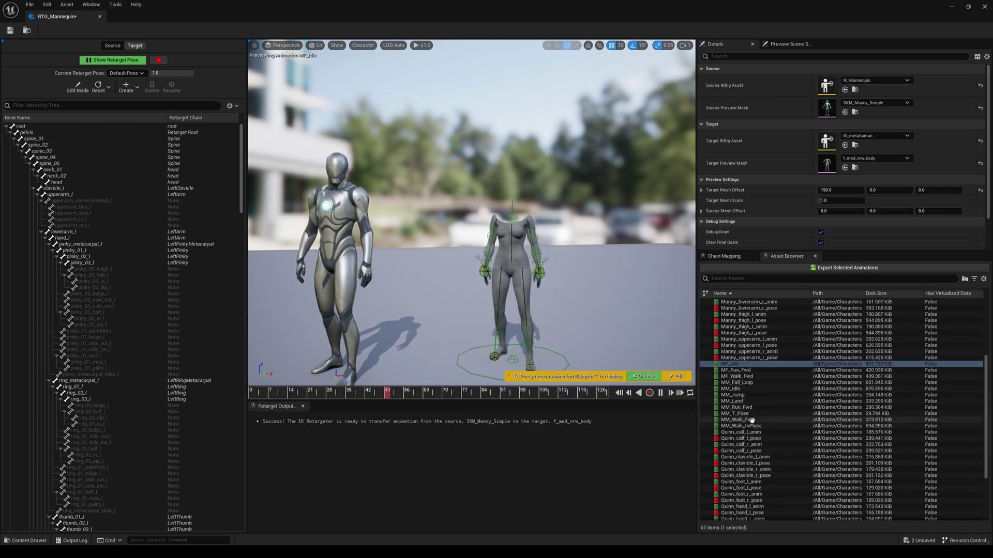
scroll(747, 435, up, 5)
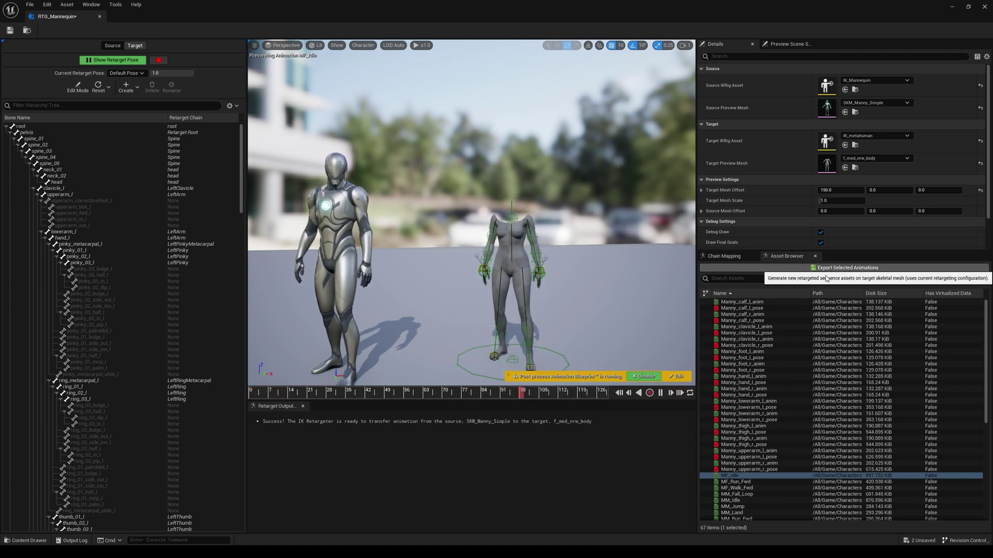
click(847, 268)
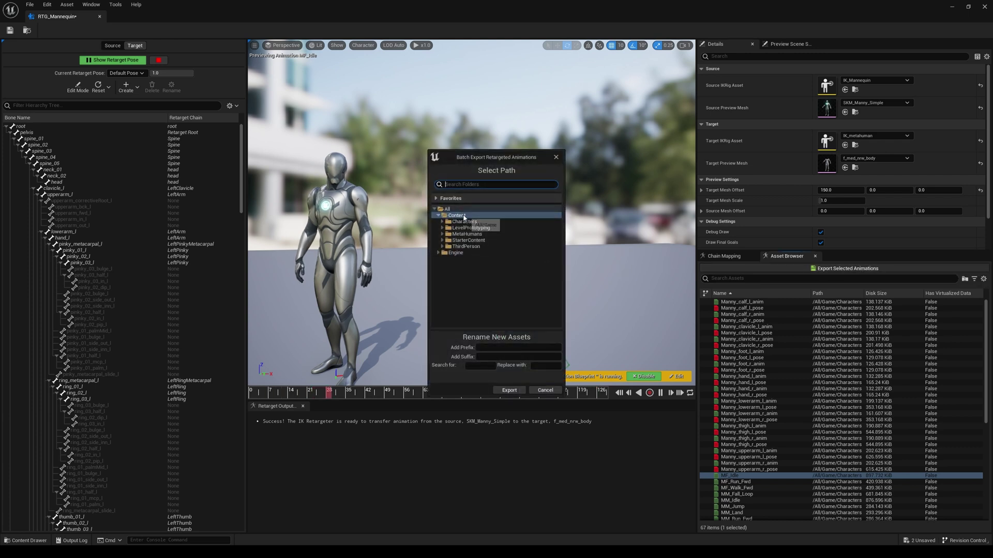
right_click(464, 216)
click(478, 225)
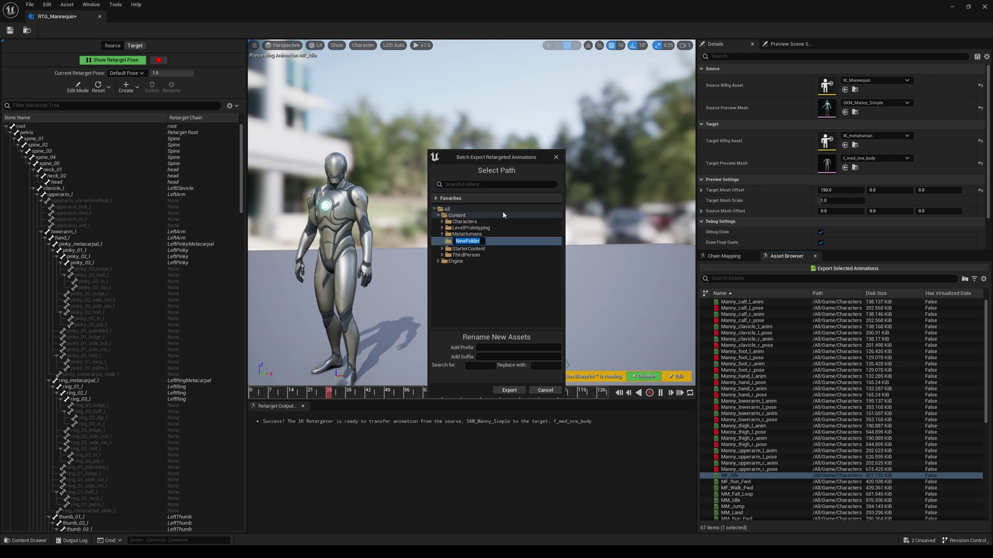
text(Cinem)
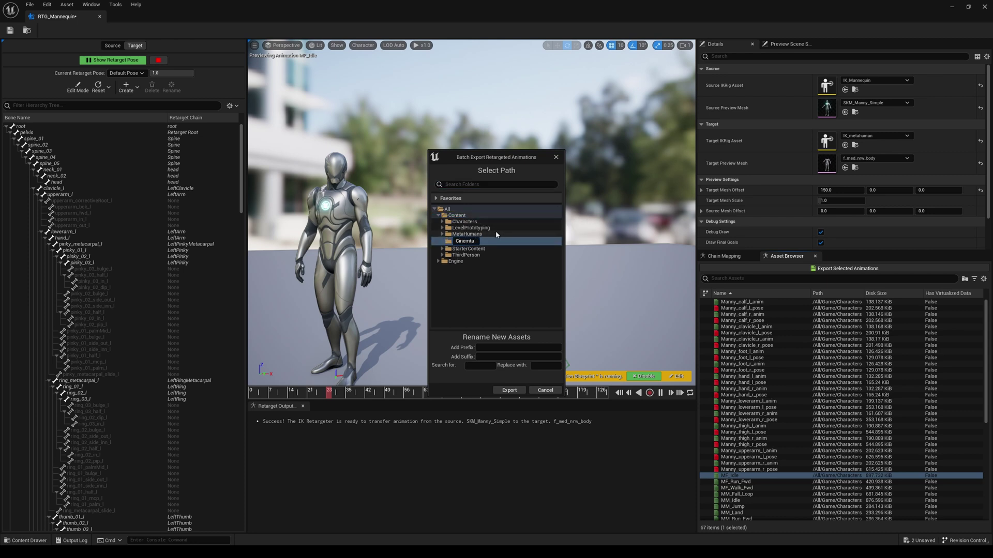
text(atics)
key(Return)
Create an Animation subfolder inside Cinematics and export the retargeted animation into it
right_click(479, 230)
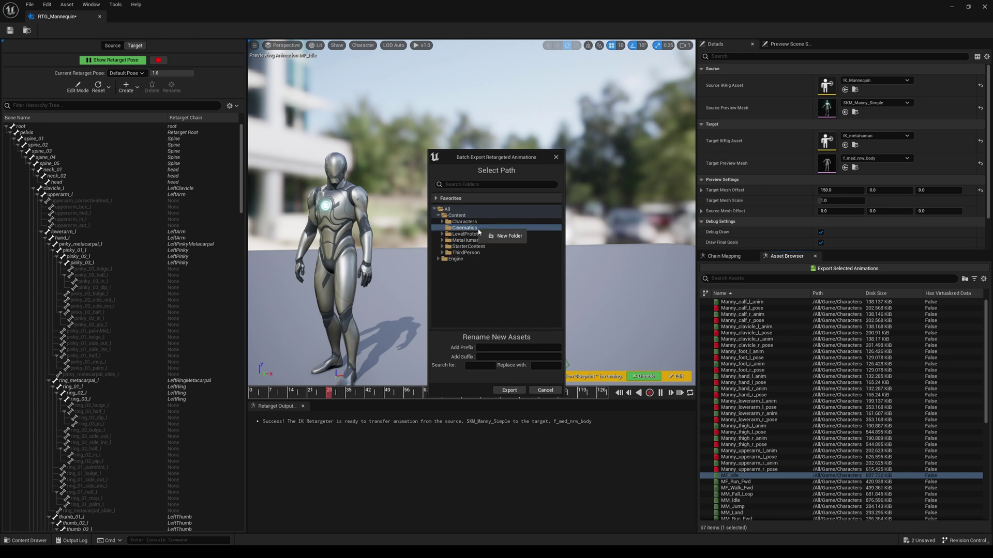
click(501, 237)
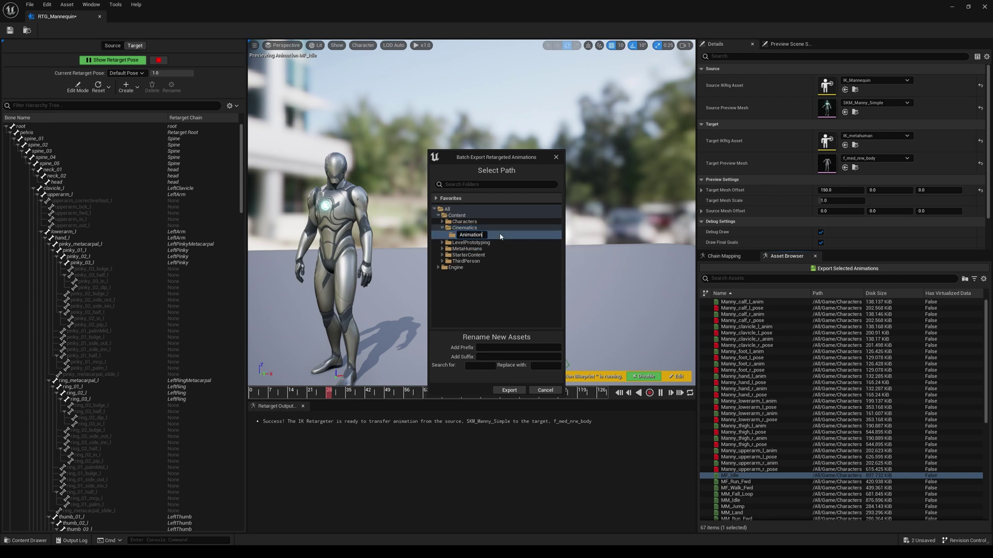
key(Return)
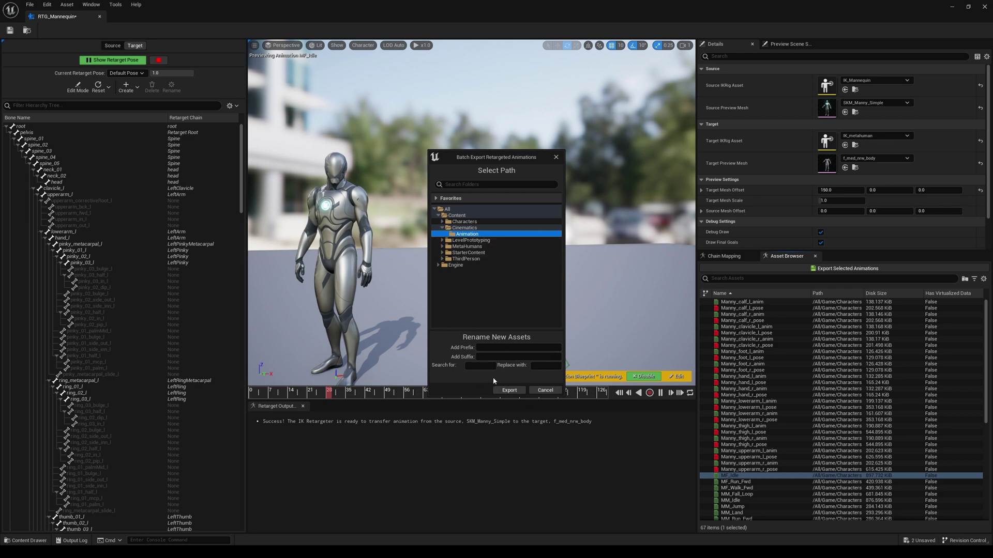
click(504, 391)
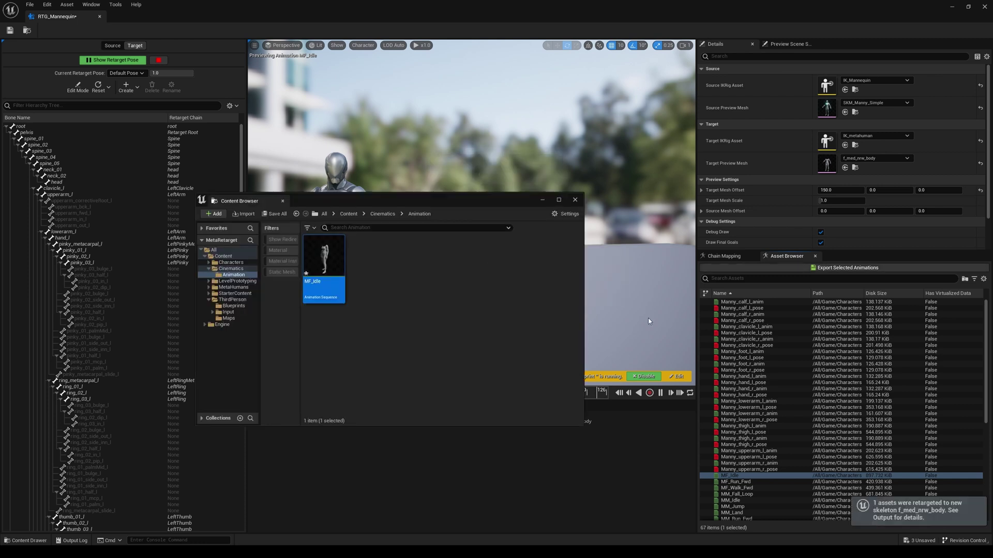
Move the Content Browser window showing the exported animation aside and return to the level containing the MetaHuman
click(368, 265)
drag(365, 197, 514, 195)
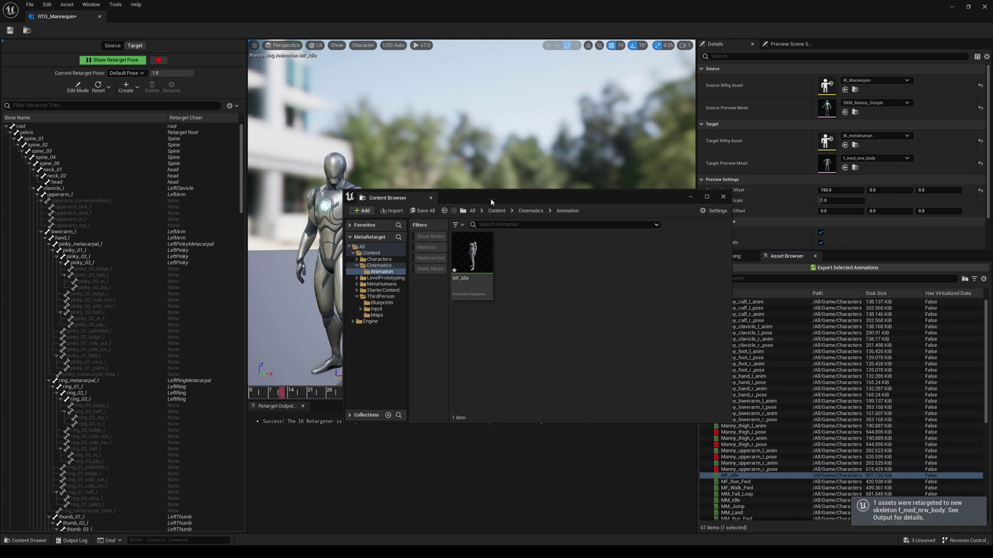
drag(493, 203, 593, 200)
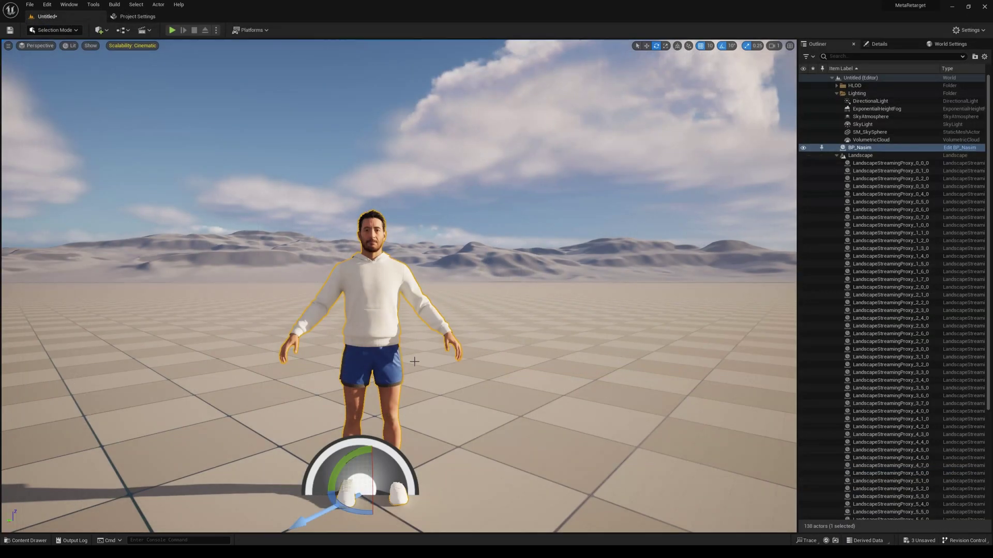
key(f)
mouse_move(383, 393)
right_down()
mouse_move(391, 379)
mouse_move(381, 389)
right_up()
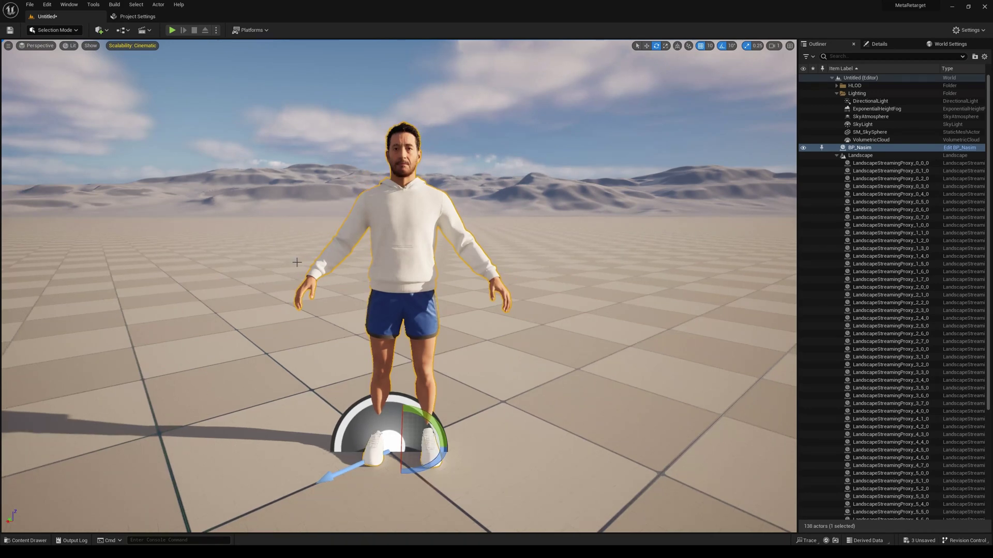
click(26, 540)
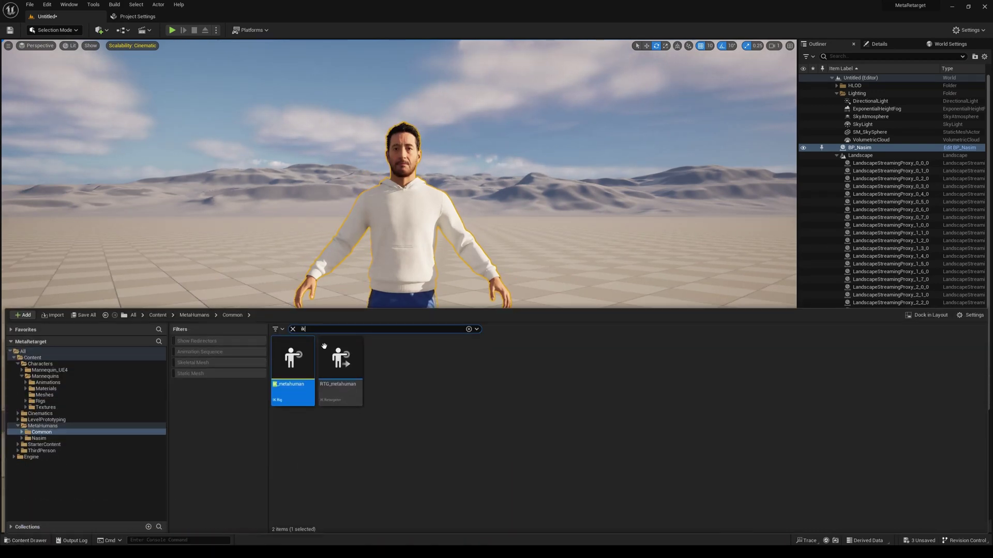
click(331, 195)
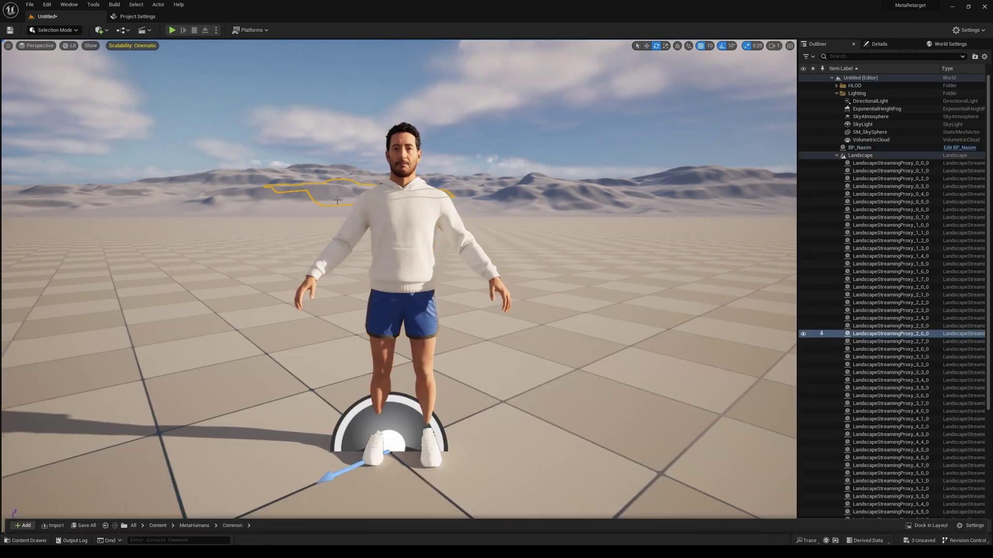
Start a new Level Sequence and create a Sequences folder inside Cinematics as its save location
click(151, 30)
click(171, 50)
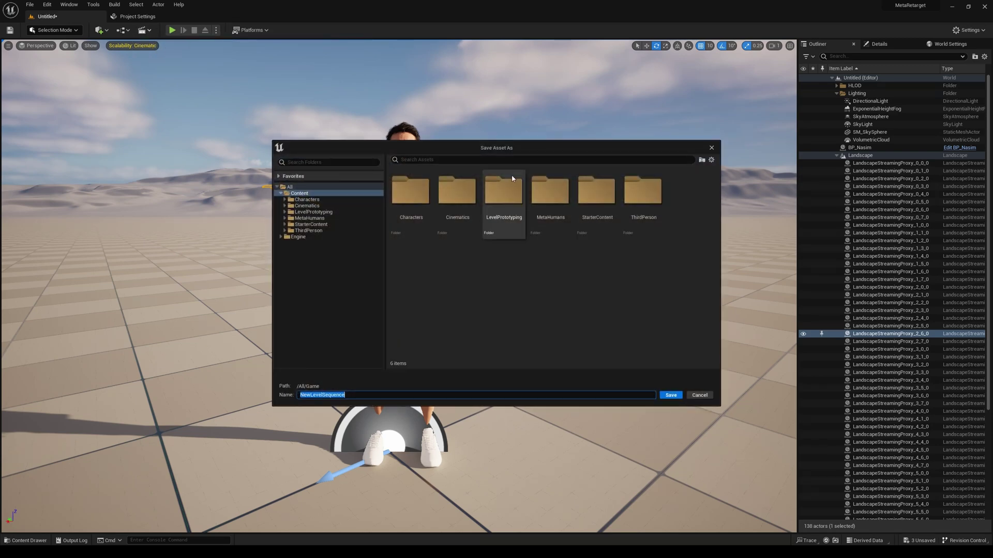
click(310, 206)
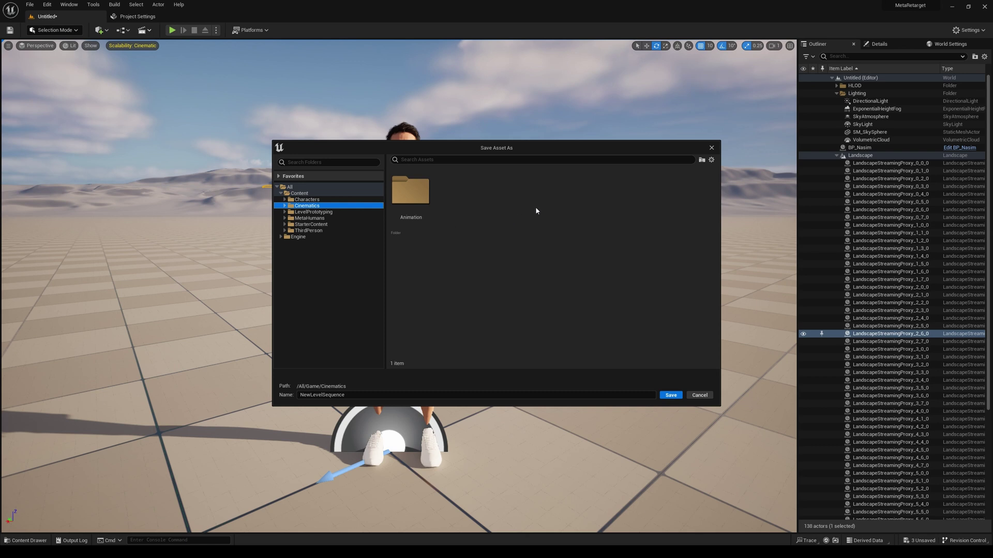
click(511, 215)
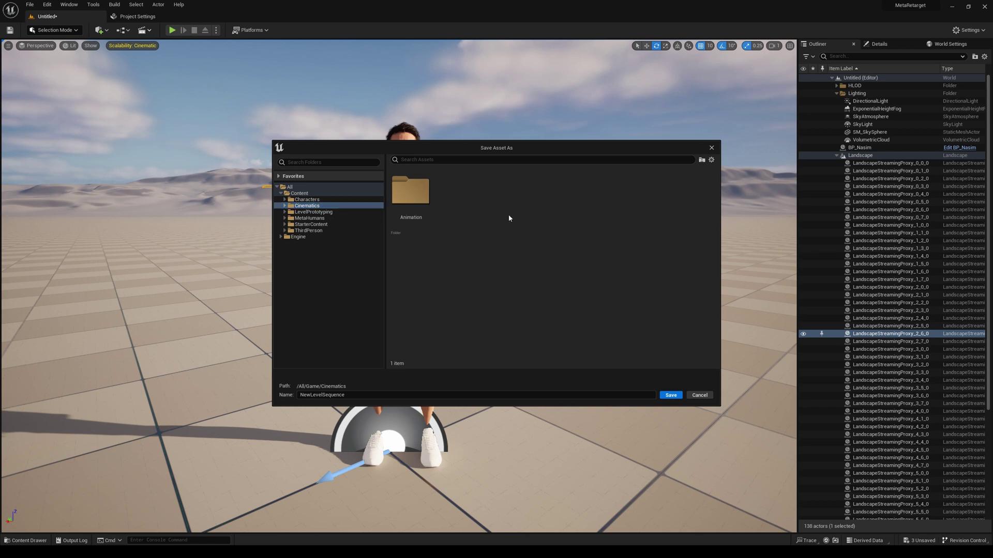
right_click(508, 214)
click(533, 229)
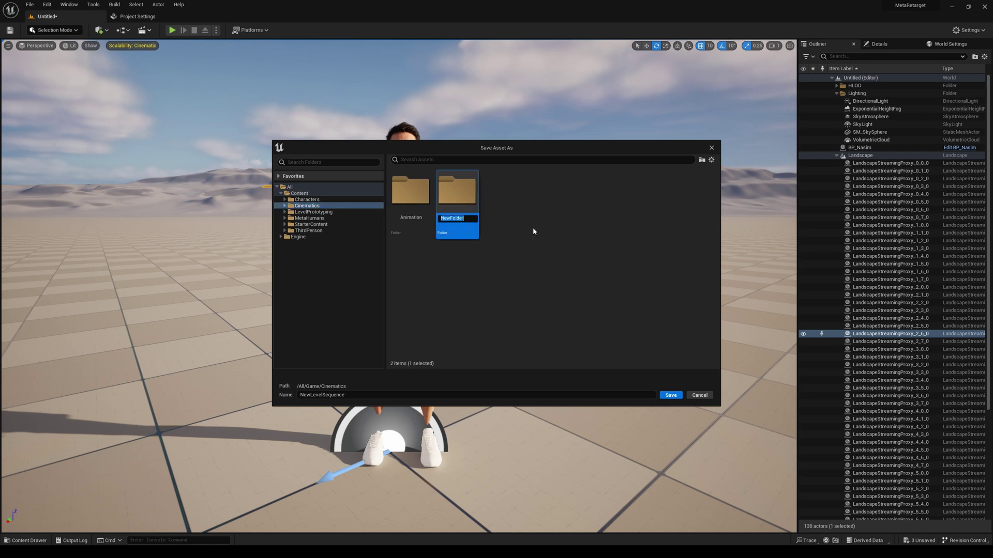
text(Sequences)
key(Return)
double_click(457, 192)
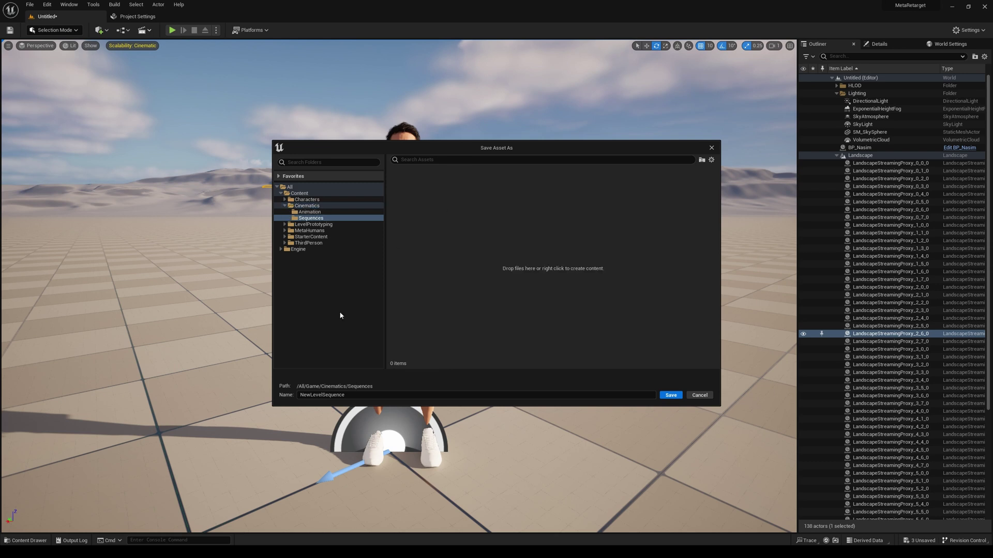
Name the level sequence TestIdleAnim and save it in the Sequences folder
double_click(347, 395)
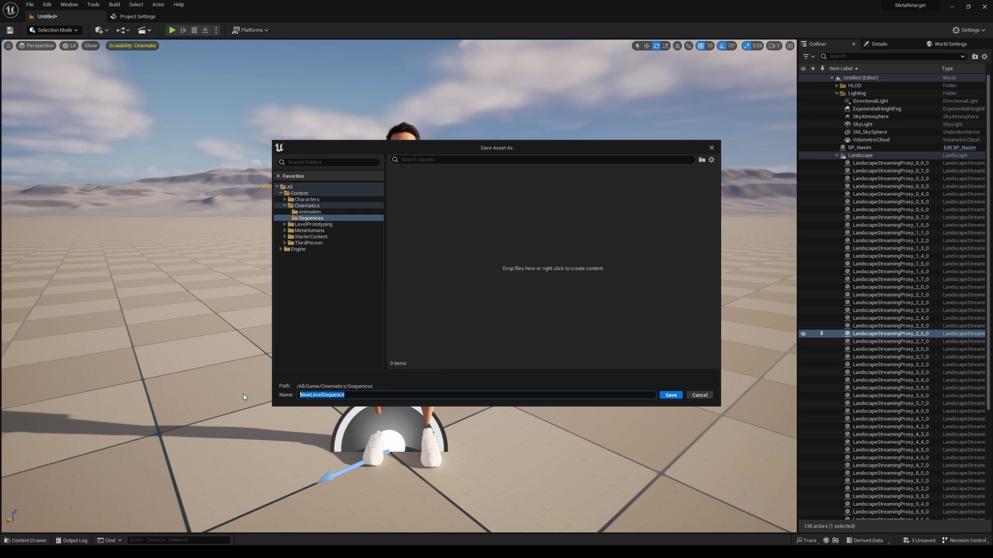
text(TestIdleAnim)
click(671, 395)
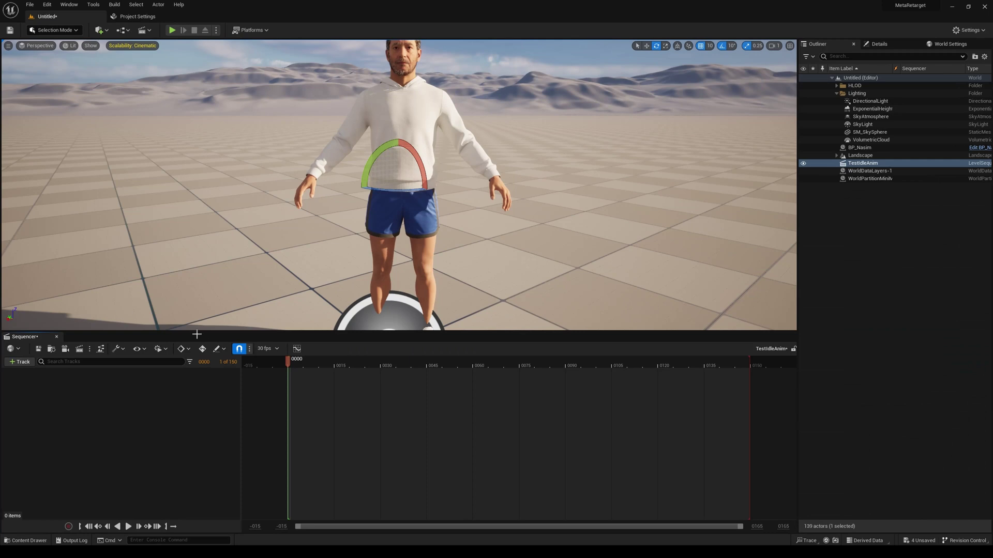
Select the MetaHuman BP_Nasim in the level, add it to the sequence as an actor track, and switch to Selection Mode
right_drag(303, 138, 328, 93)
click(362, 143)
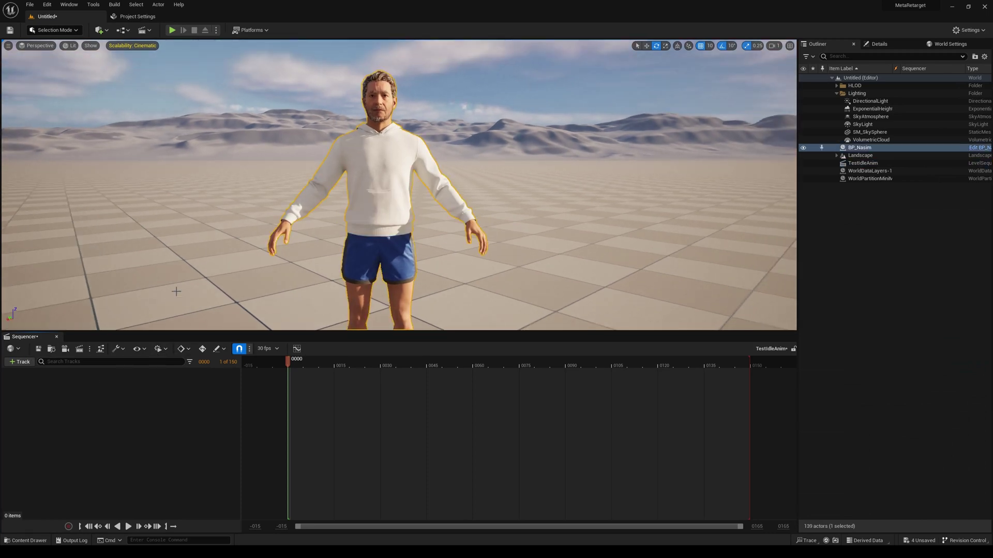
click(19, 361)
mouse_move(79, 378)
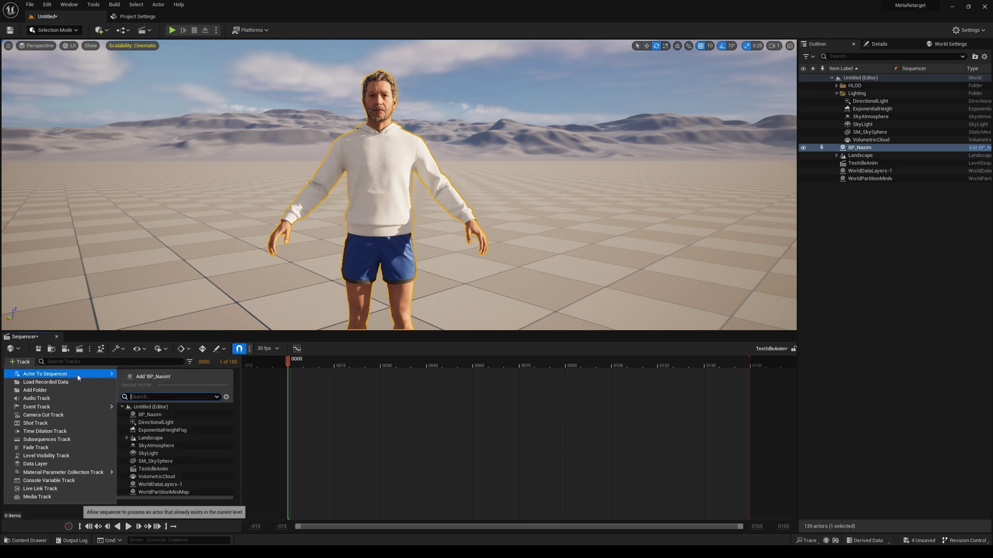
click(172, 378)
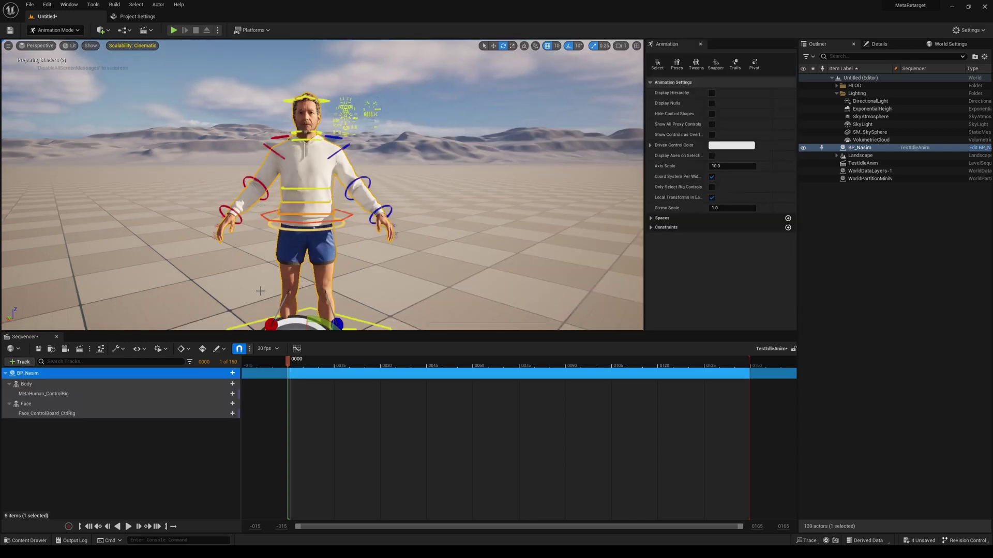
right_drag(242, 244, 220, 242)
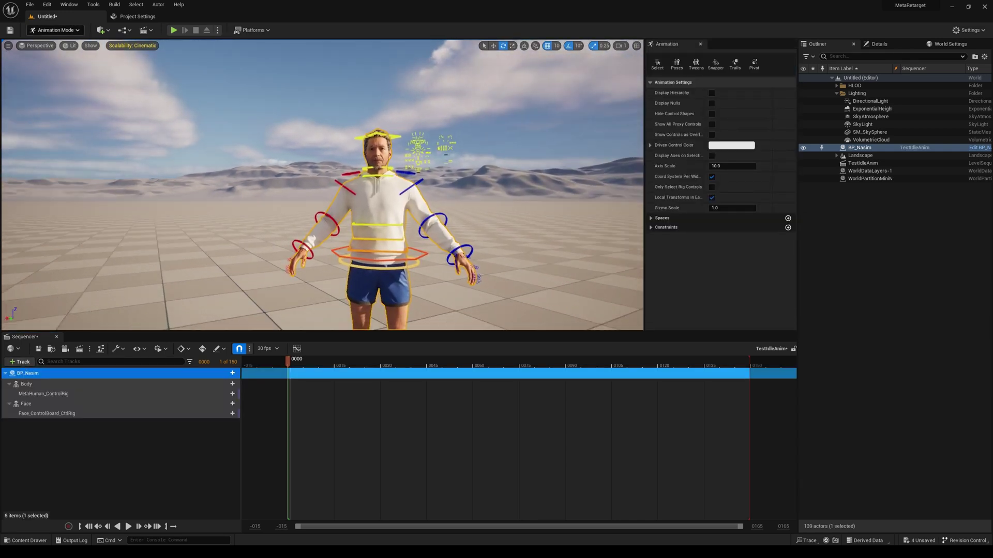
click(68, 31)
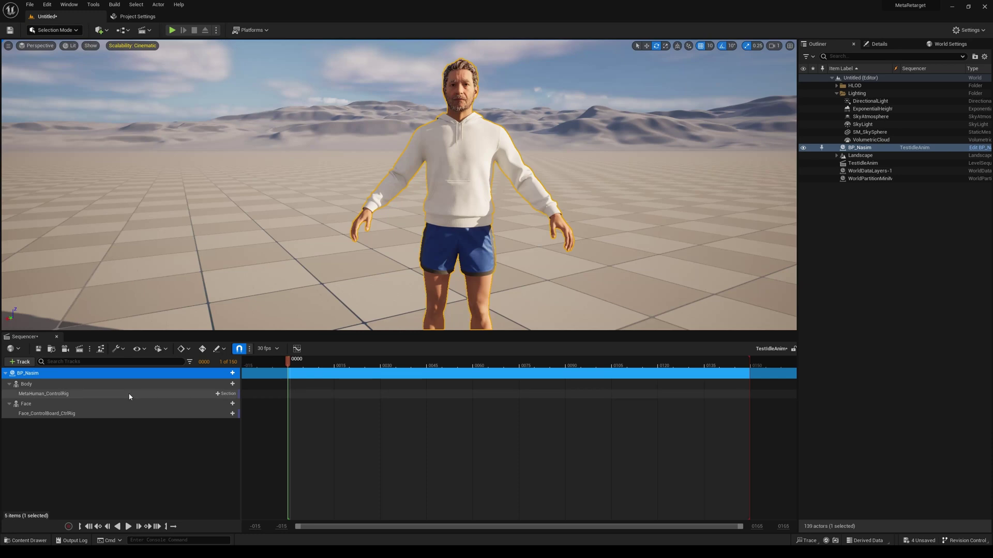
Delete the Face_ControlBoard_CtrlRig and MetaHuman_ControlRig tracks from the BP_Nasim actor in the sequence
click(129, 396)
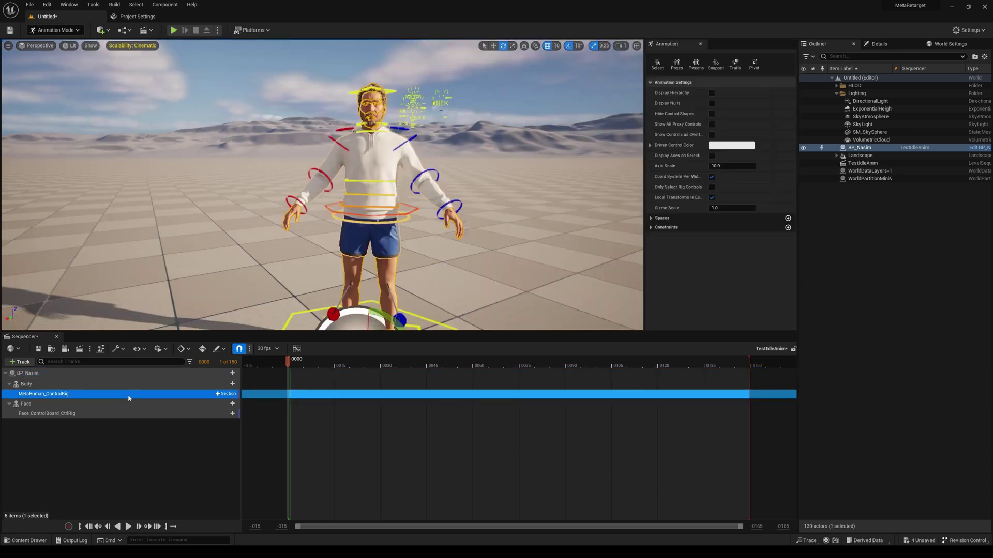
click(68, 414)
key(Delete)
click(89, 393)
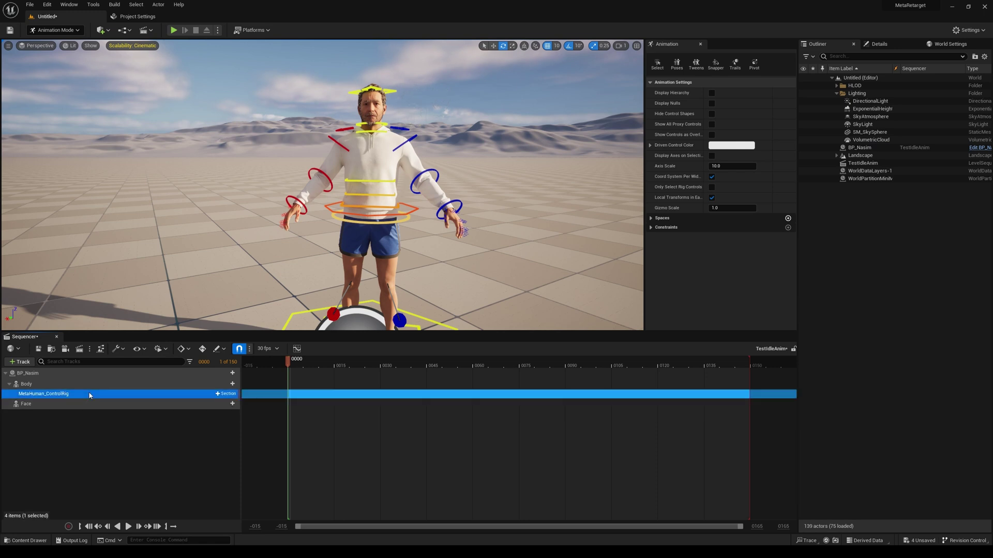
key(Delete)
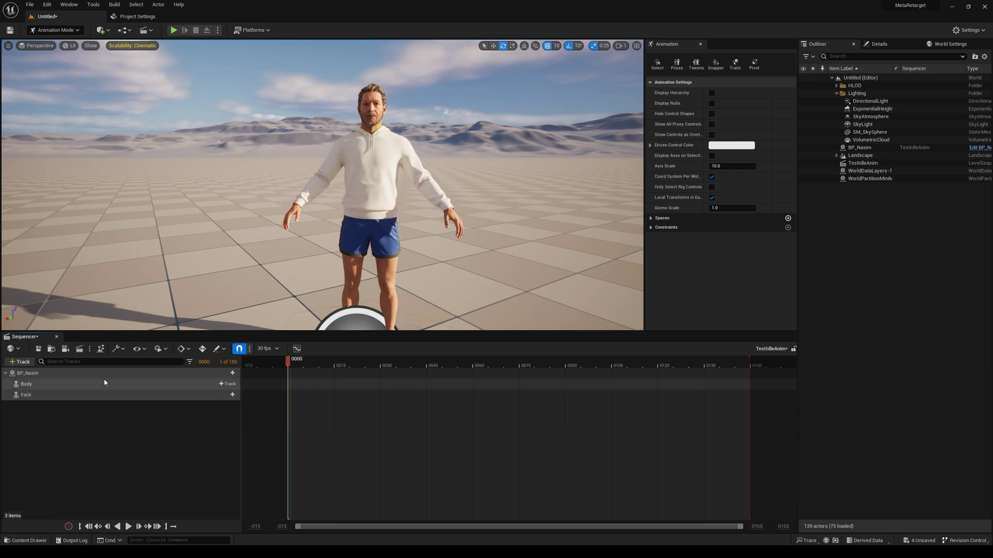
Add an animation track to BP_Nasim's Body, searching for "idle" and choosing the MF_Idle sequence
click(142, 384)
click(228, 385)
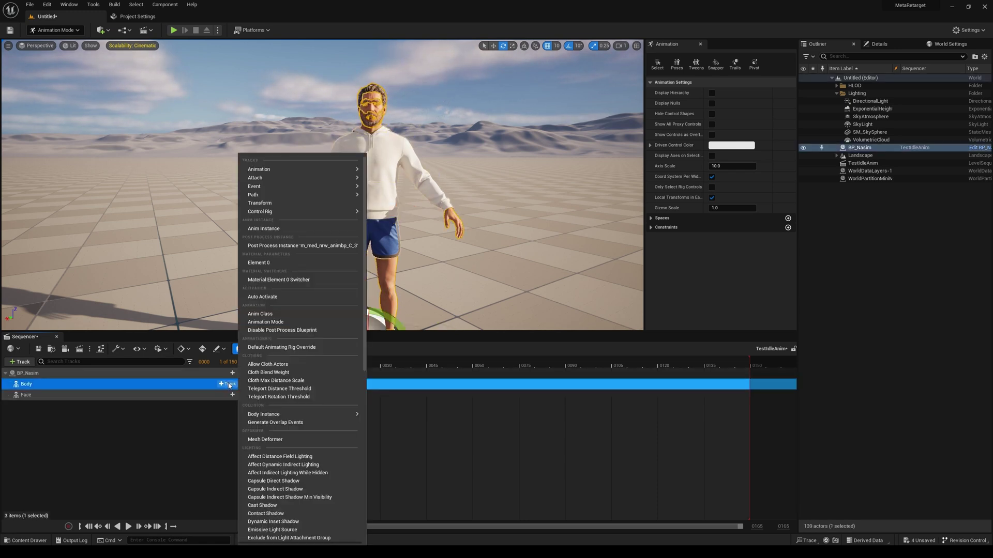
mouse_move(309, 169)
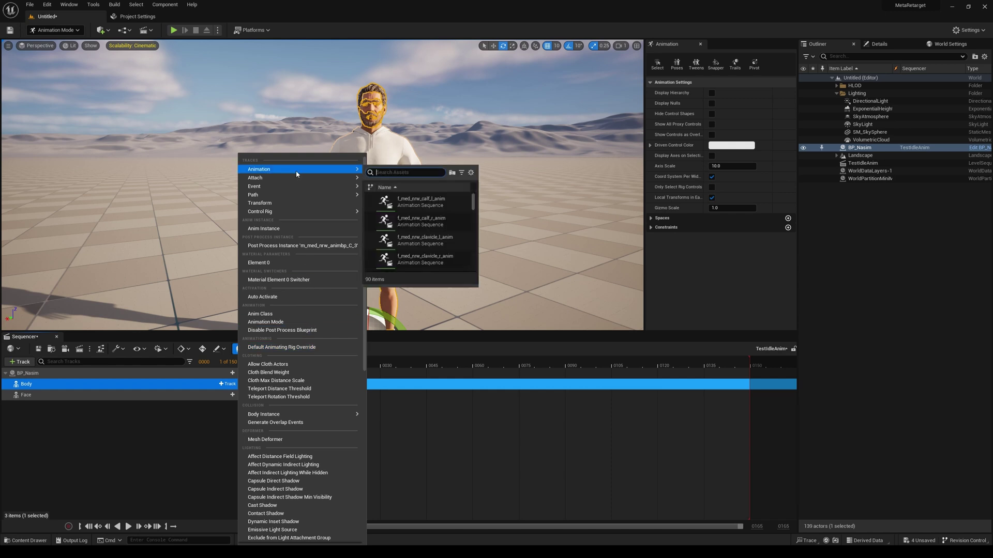
click(407, 173)
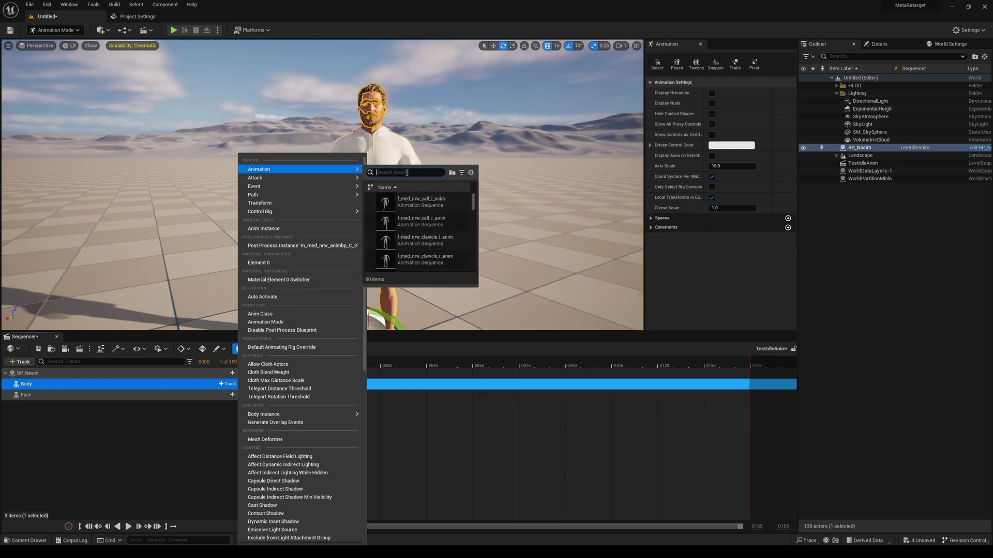
text(idle)
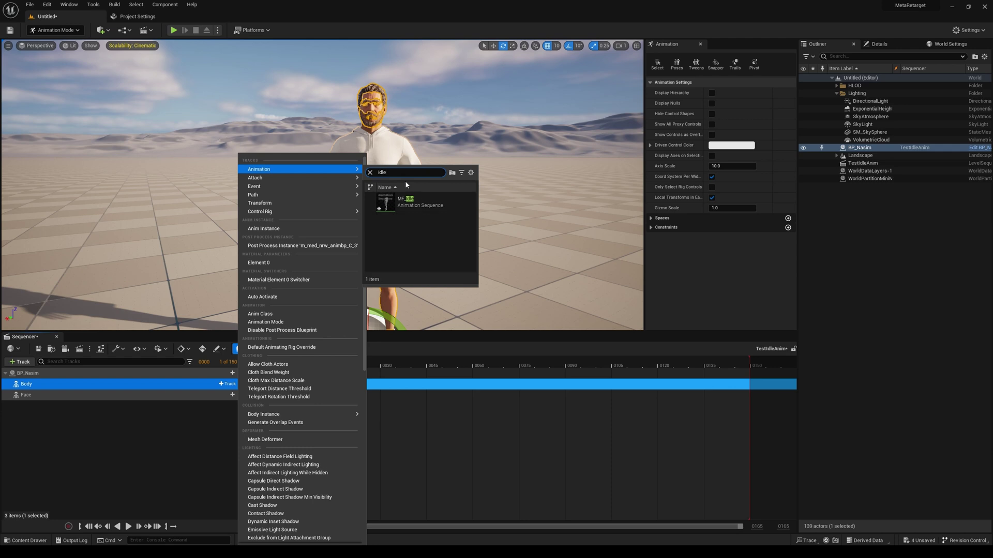
click(401, 201)
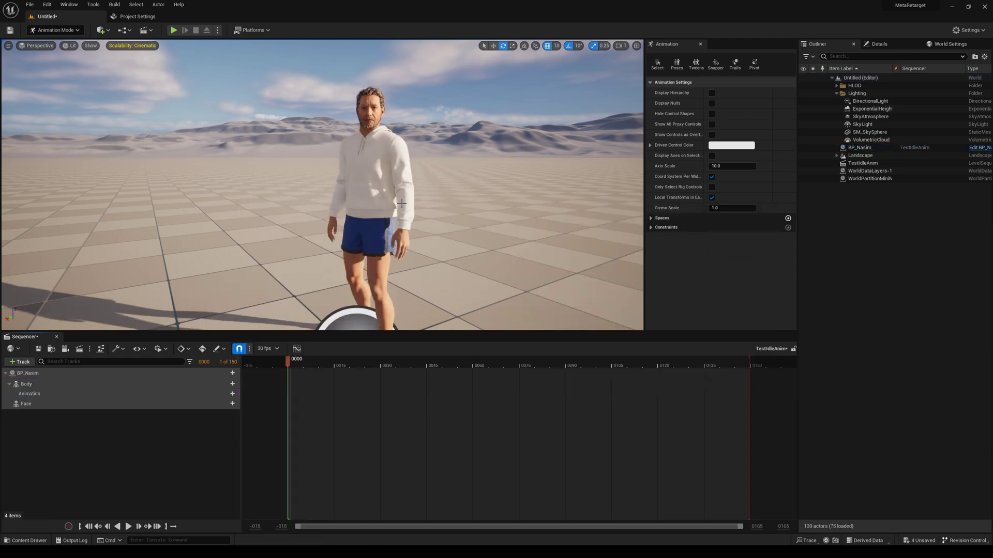
Play the sequence to check the idle animation on the MetaHuman, then stop playback
mouse_move(338, 196)
right_down()
mouse_move(362, 181)
mouse_move(326, 180)
right_up()
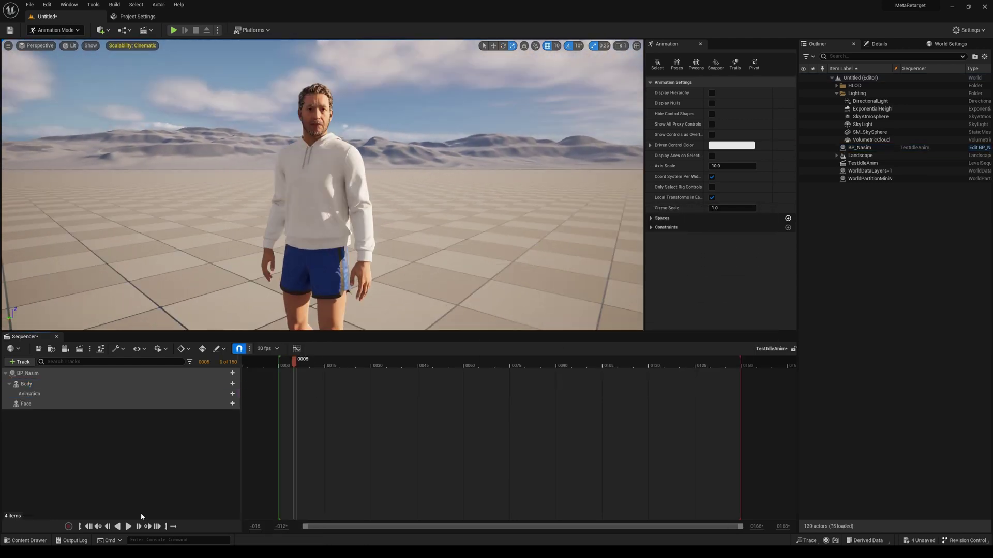
scroll(330, 252, down, 6)
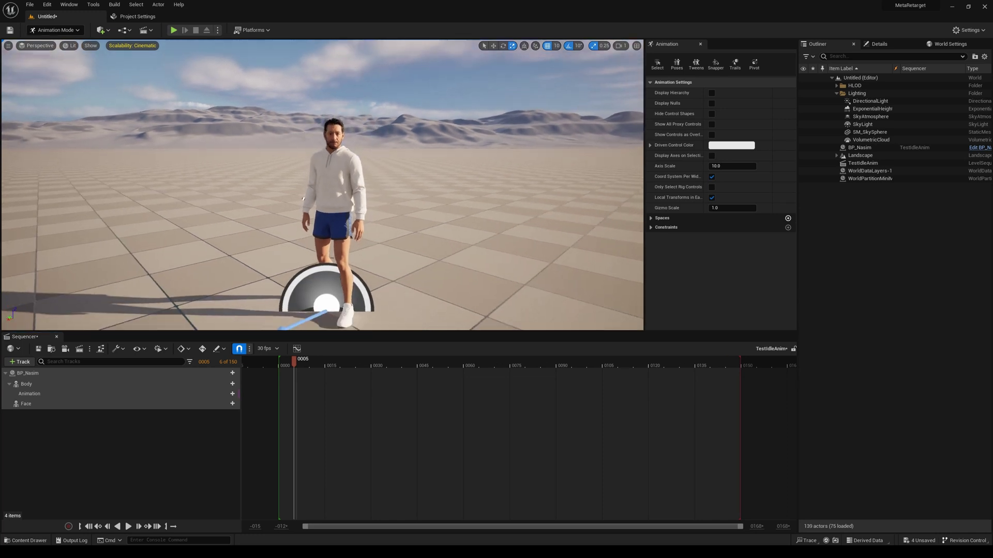
key(w)
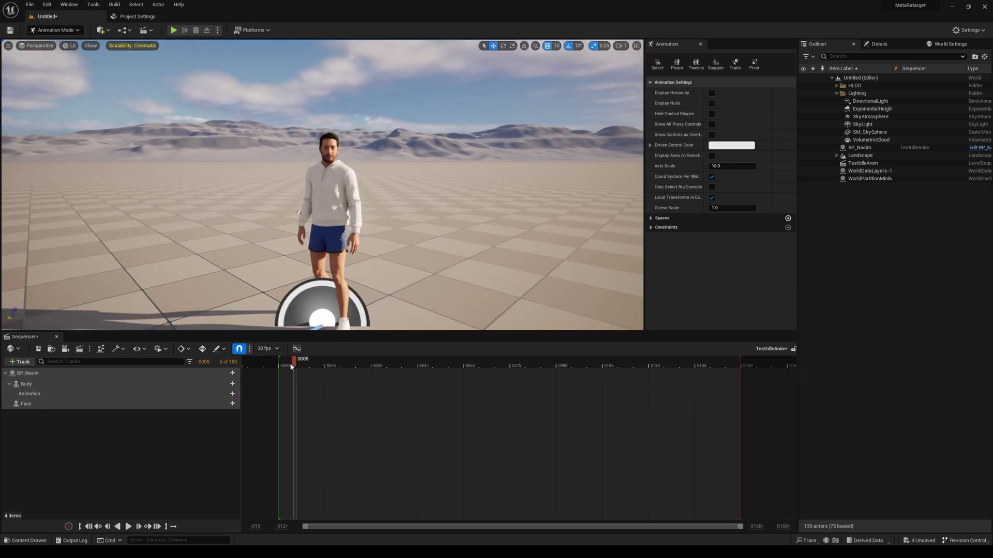
key(space)
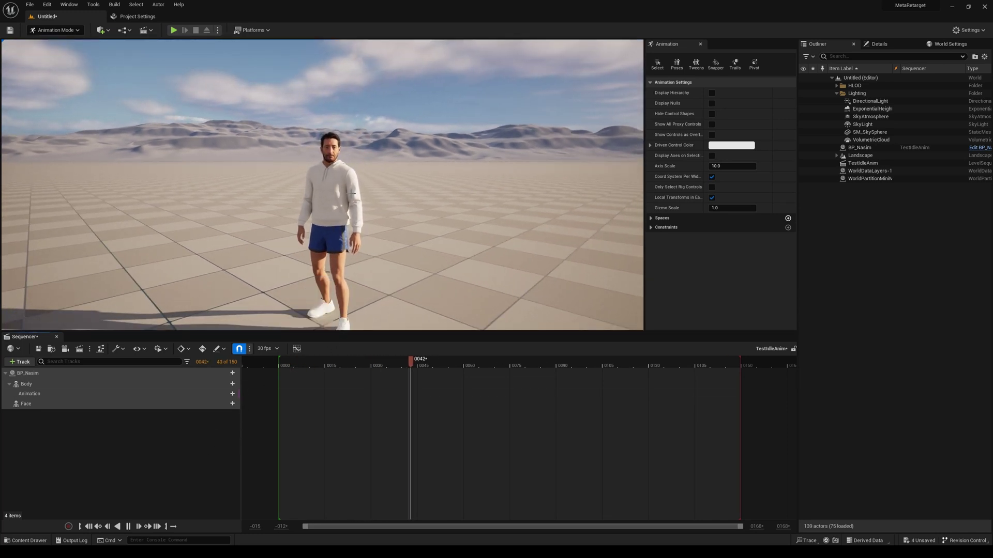
key(space)
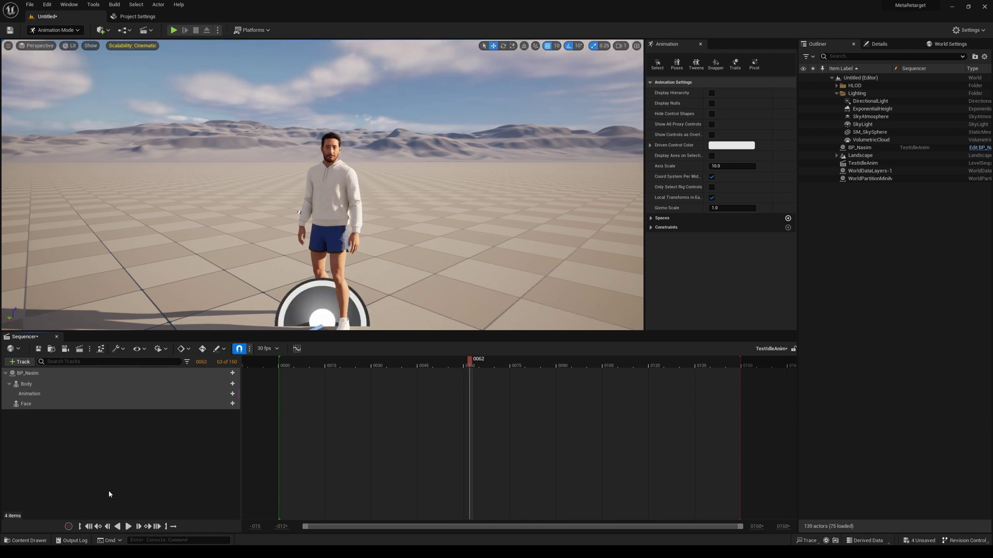